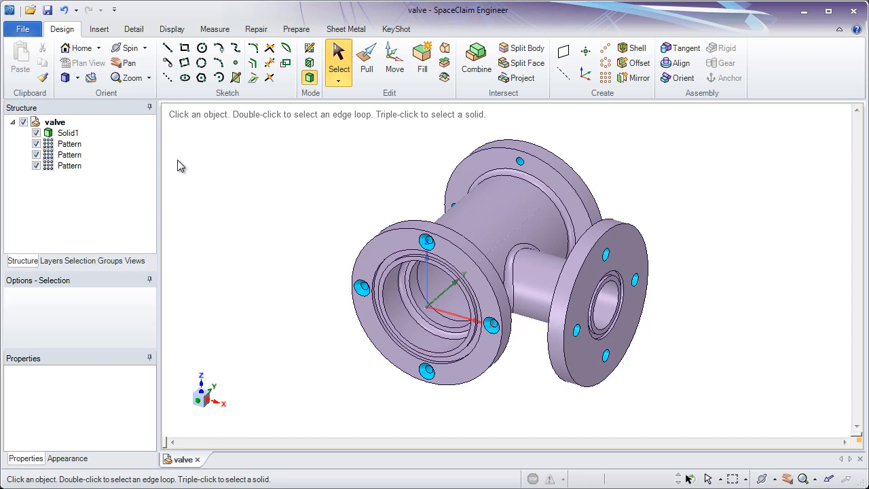
Create a new drawing sheet for the current valve design
click(22, 30)
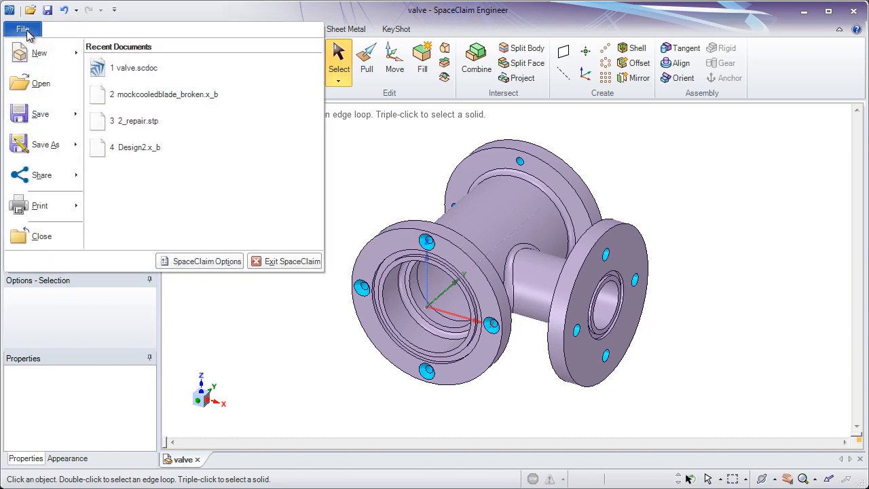
mouse_move(47, 53)
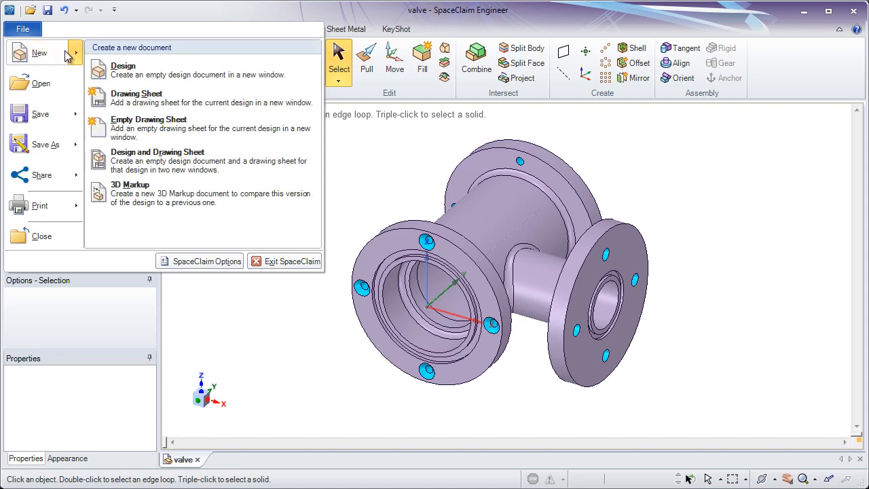
click(143, 98)
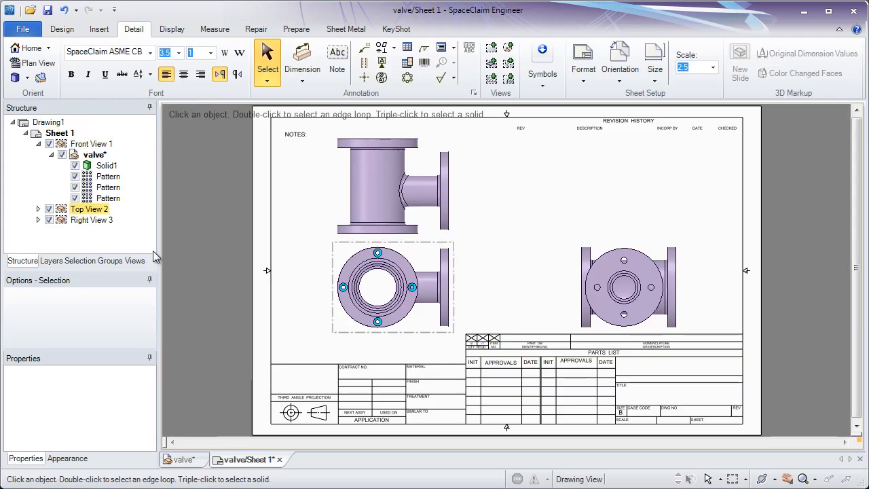
Switch to the 3D valve design window and back to the drawing sheet
click(184, 459)
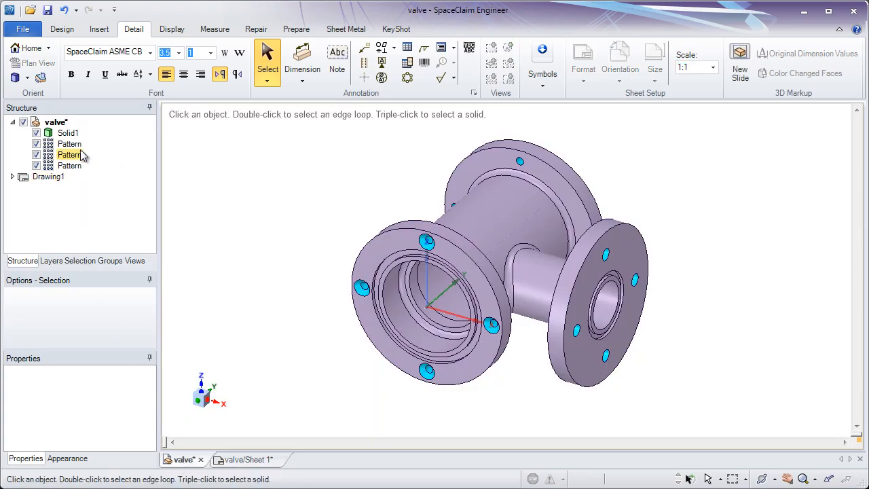
click(54, 123)
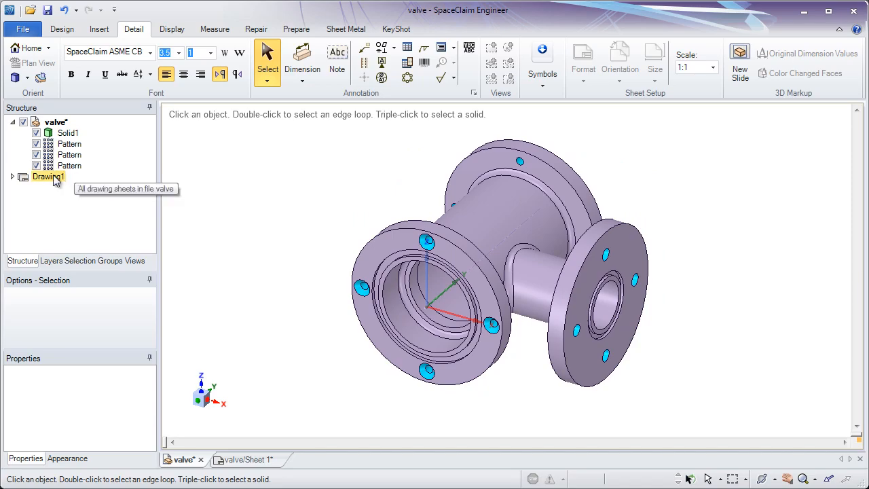
click(247, 459)
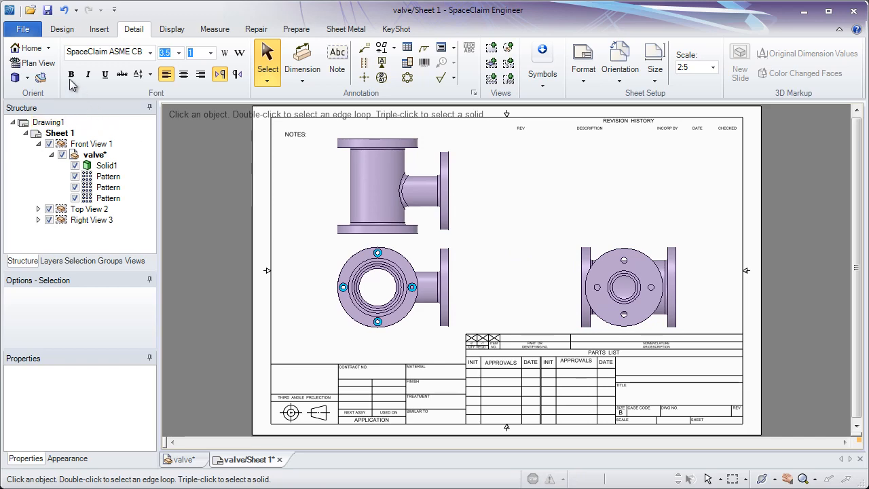
Open the application options and review the general detailing settings before closing the dialog
click(30, 30)
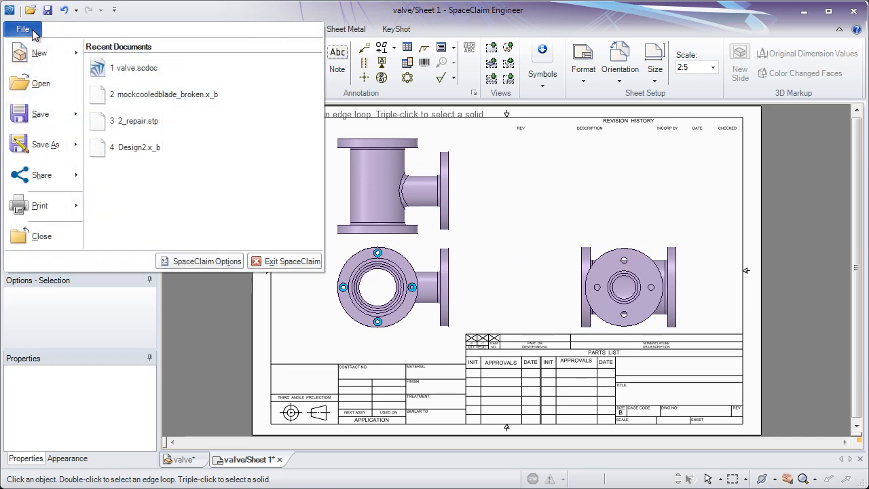
click(211, 260)
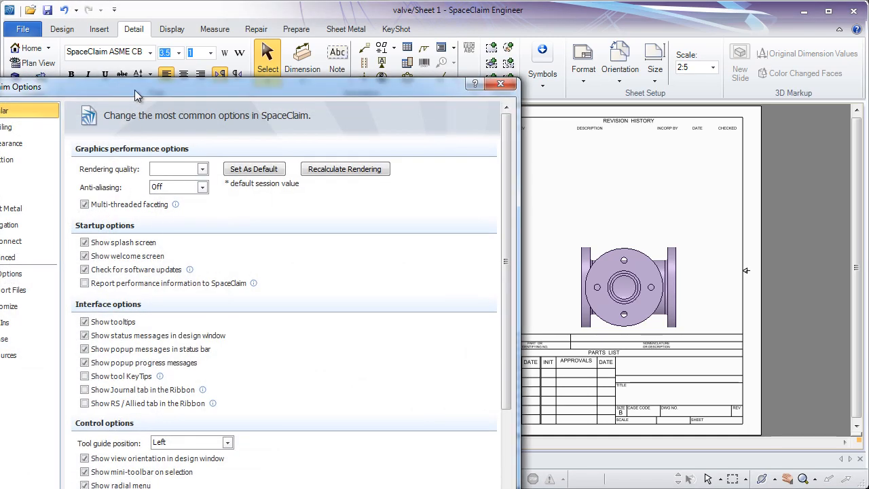
drag(135, 90, 350, 32)
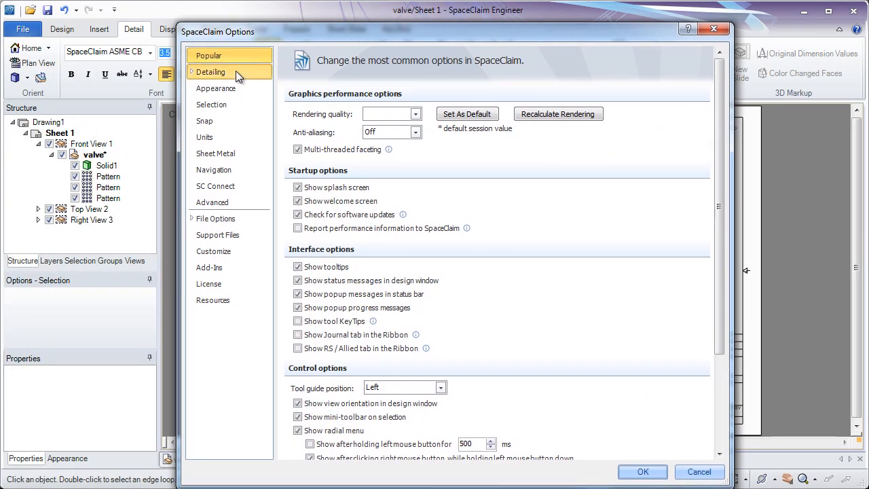
click(236, 71)
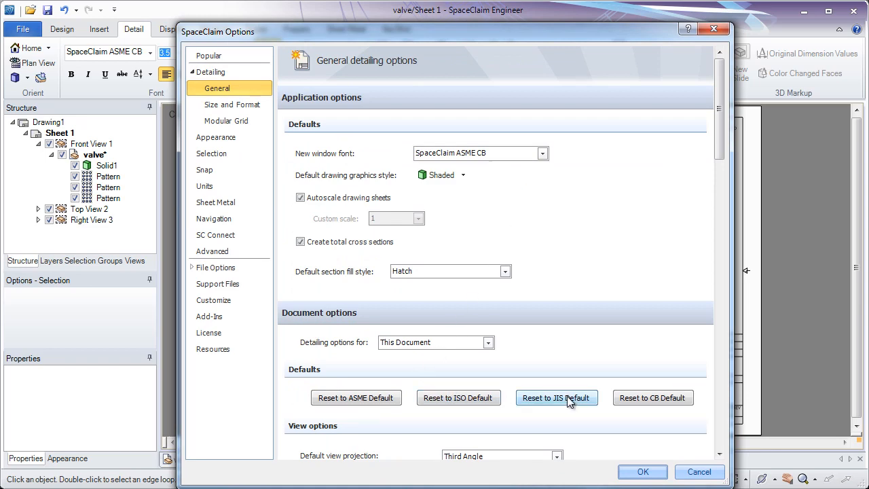
drag(719, 148, 733, 243)
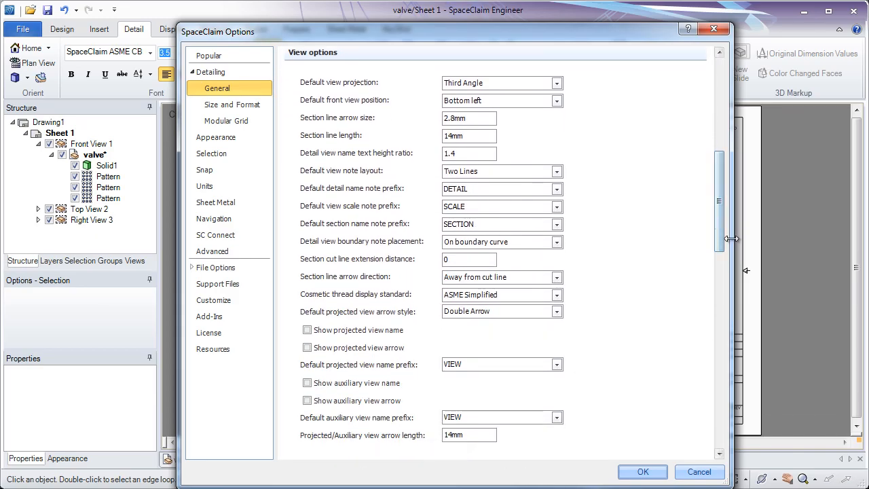
drag(721, 239, 712, 360)
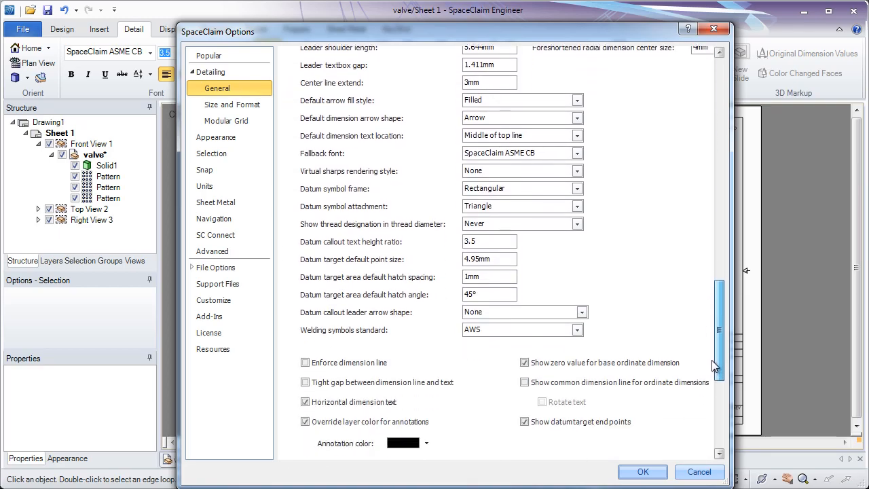
click(645, 472)
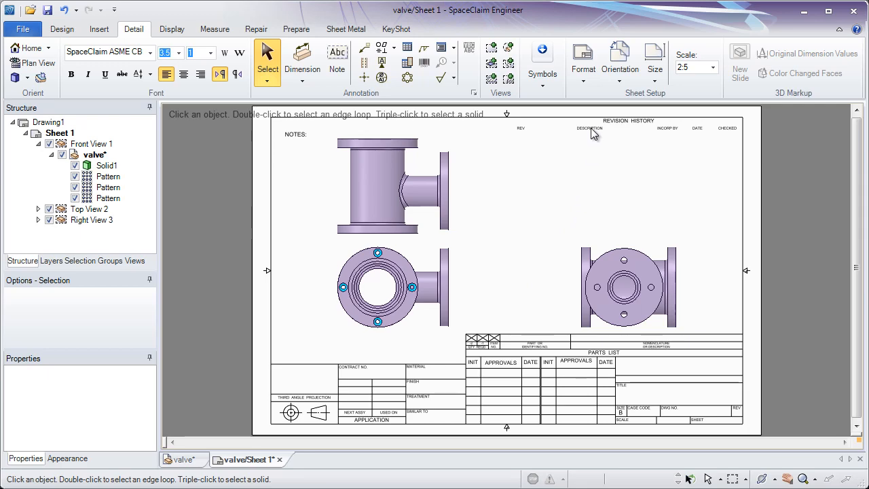
Browse the available sheet formats, paper orientations and paper sizes without changing them
click(584, 83)
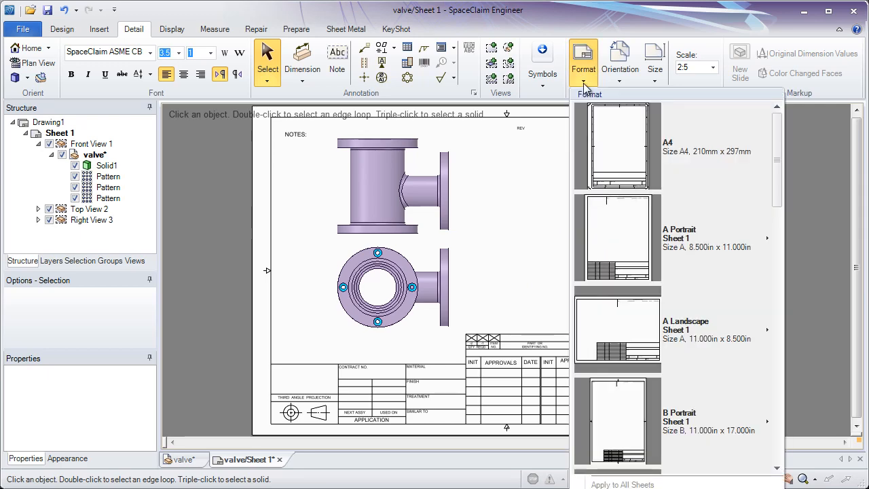
mouse_move(776, 139)
mouse_down()
mouse_move(785, 244)
mouse_move(778, 364)
mouse_move(787, 138)
mouse_up()
click(546, 229)
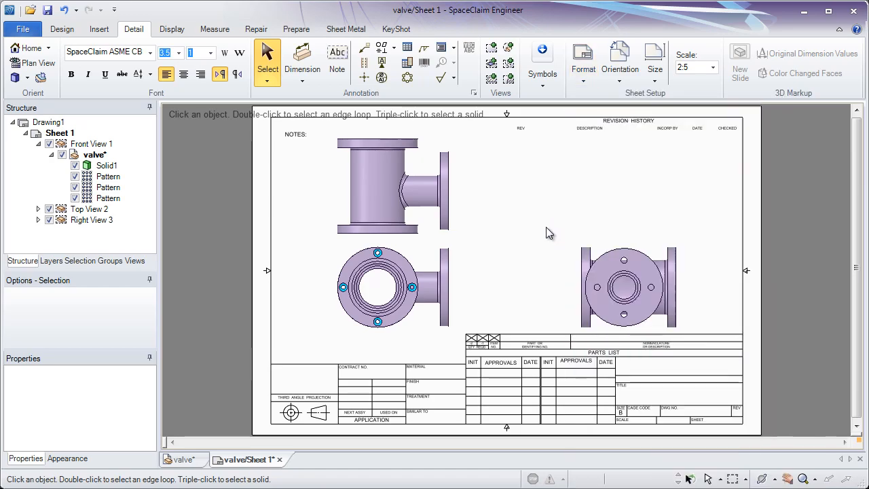
click(620, 86)
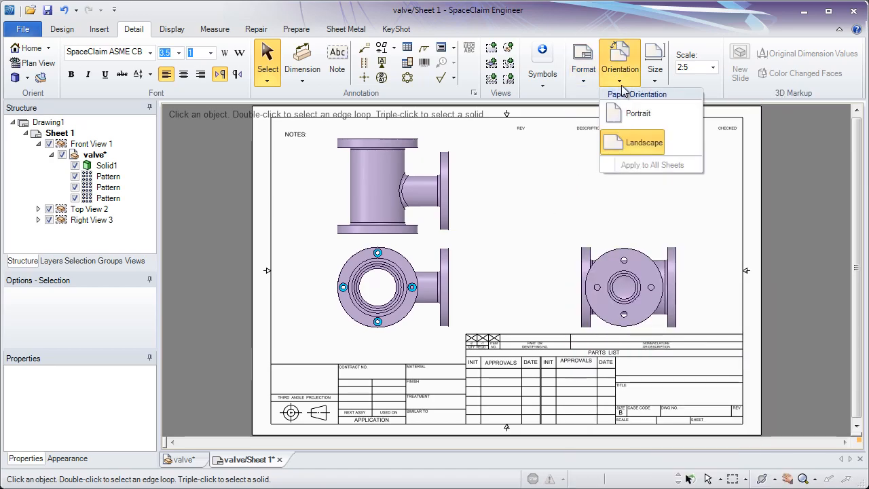
click(655, 80)
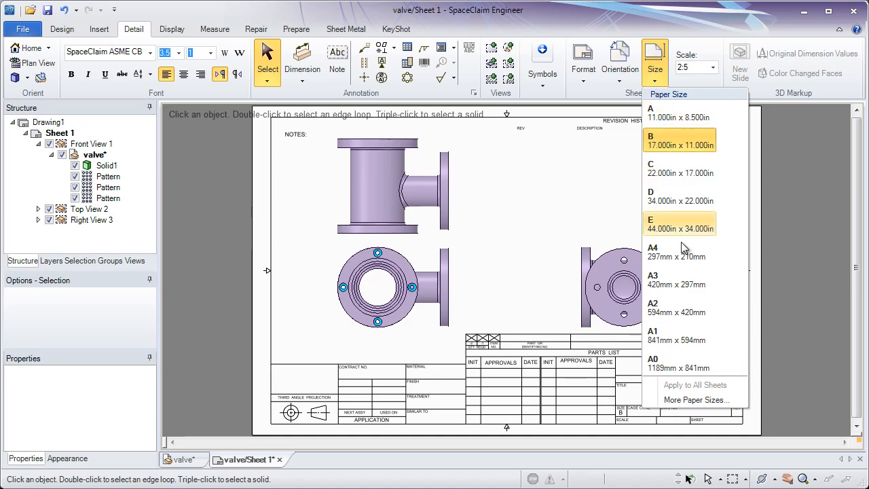
click(608, 148)
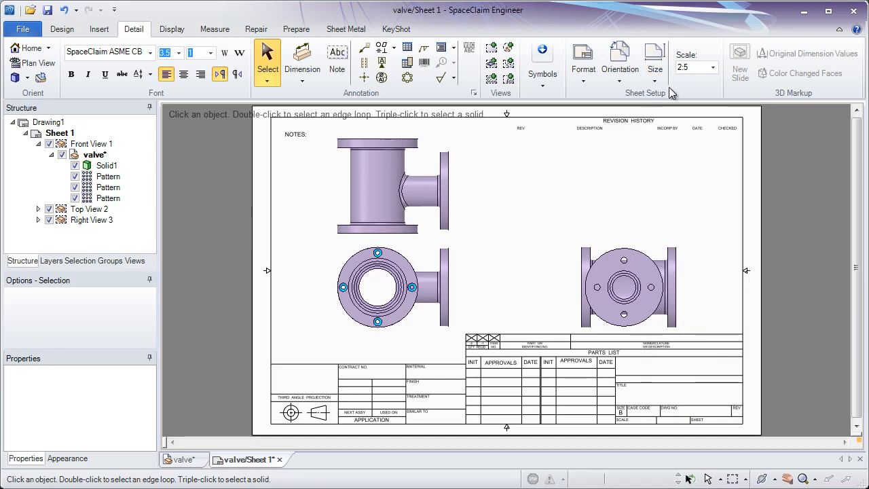
Set the drawing sheet scale to 0.3
click(713, 68)
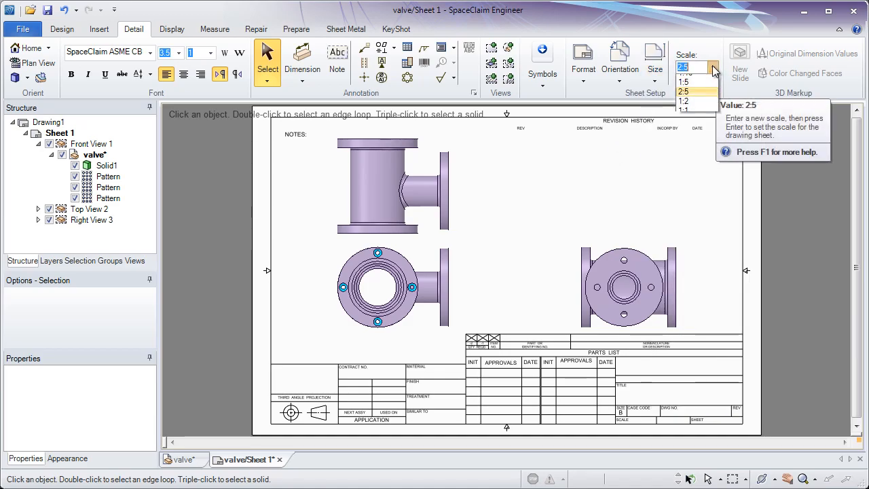
click(714, 70)
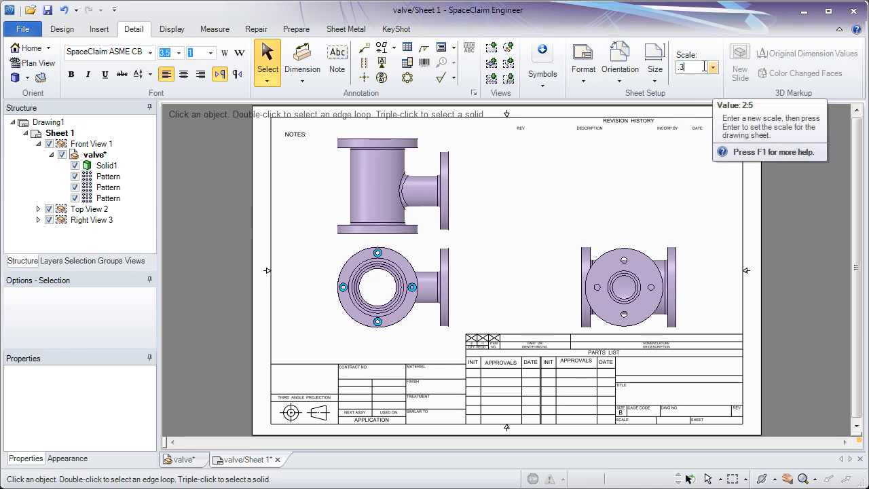
key(Return)
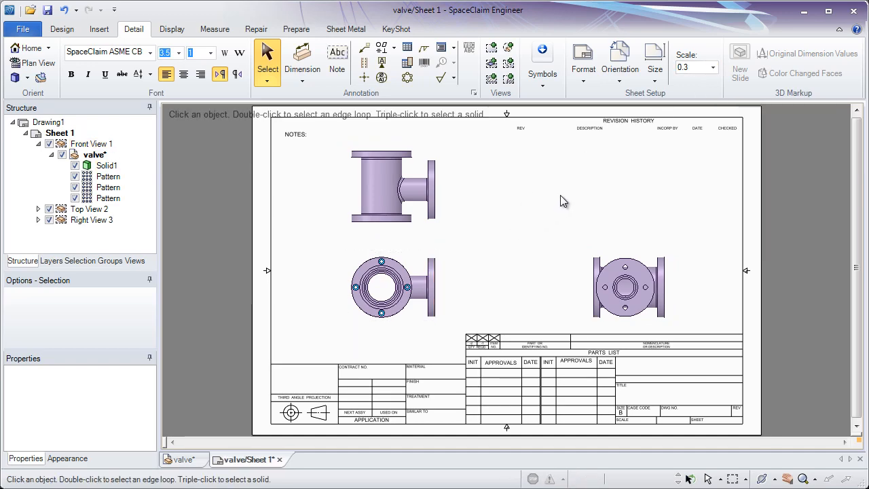
Select each drawing view on the sheet and in the structure tree to inspect its properties
click(435, 254)
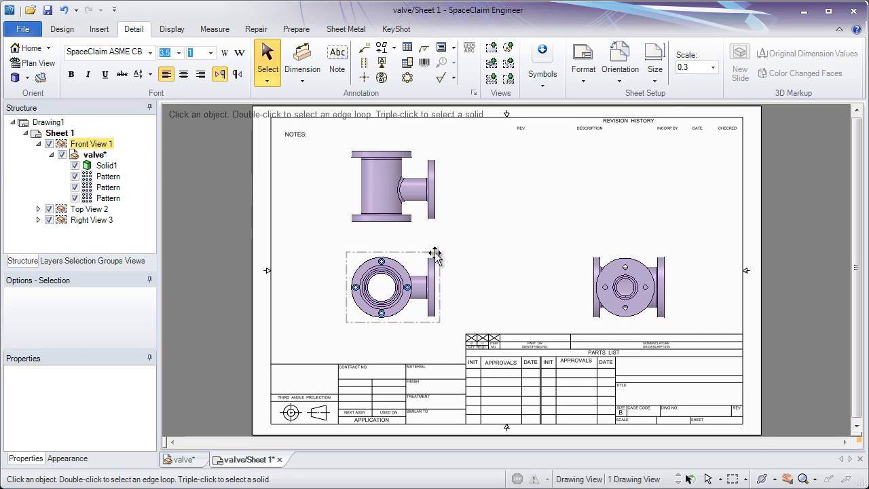
click(424, 224)
click(418, 249)
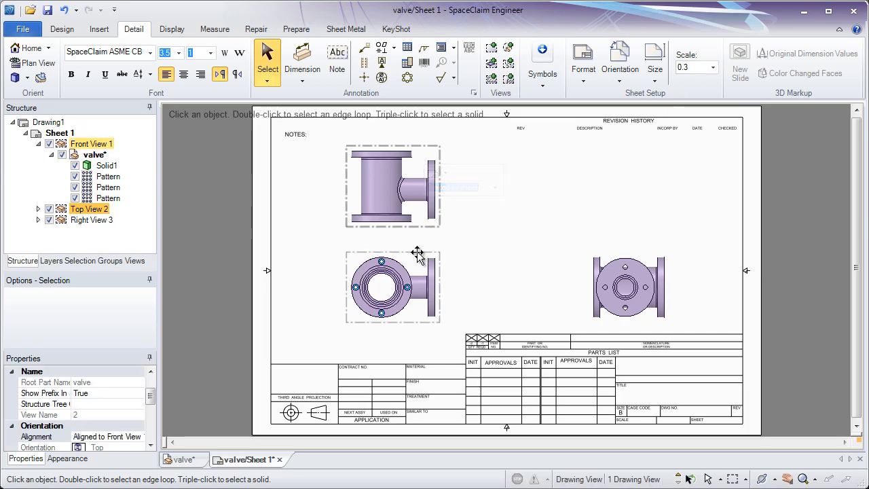
click(608, 250)
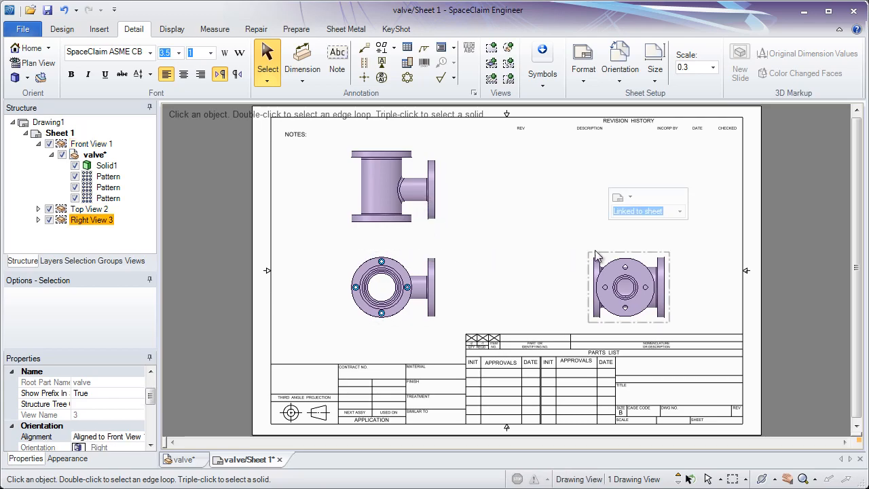
click(415, 249)
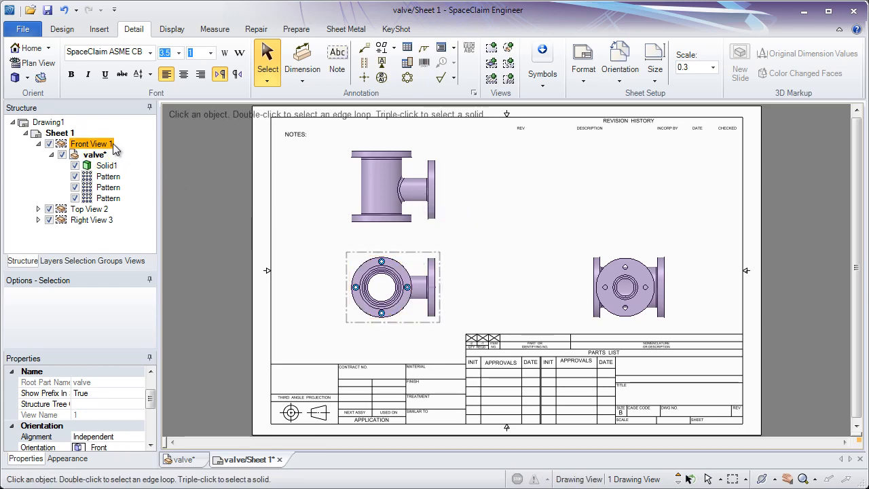
click(102, 212)
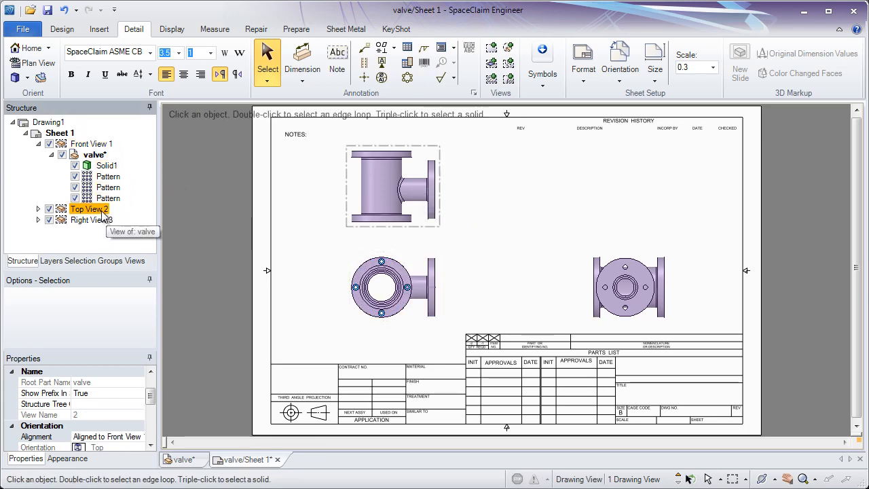
ctrl+click(101, 222)
click(101, 221)
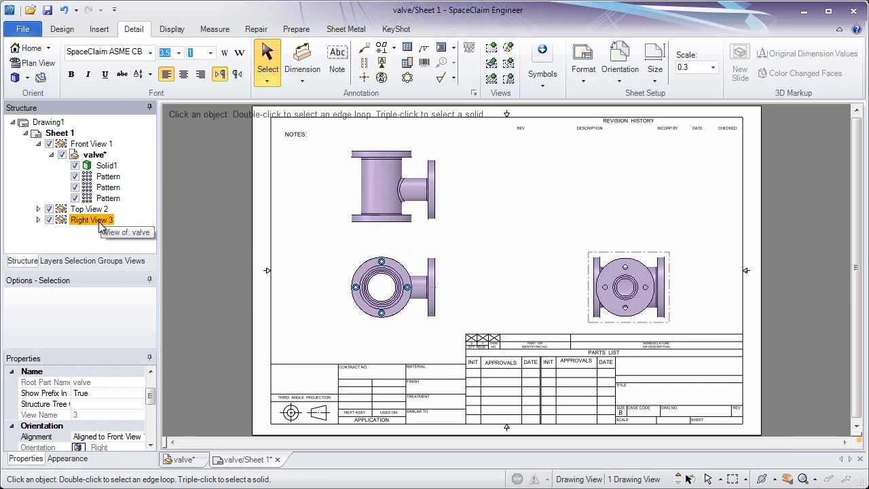
Move the lower-left drawing view slightly left, with its aligned view following
ctrl+click(422, 251)
drag(422, 251, 400, 250)
click(473, 233)
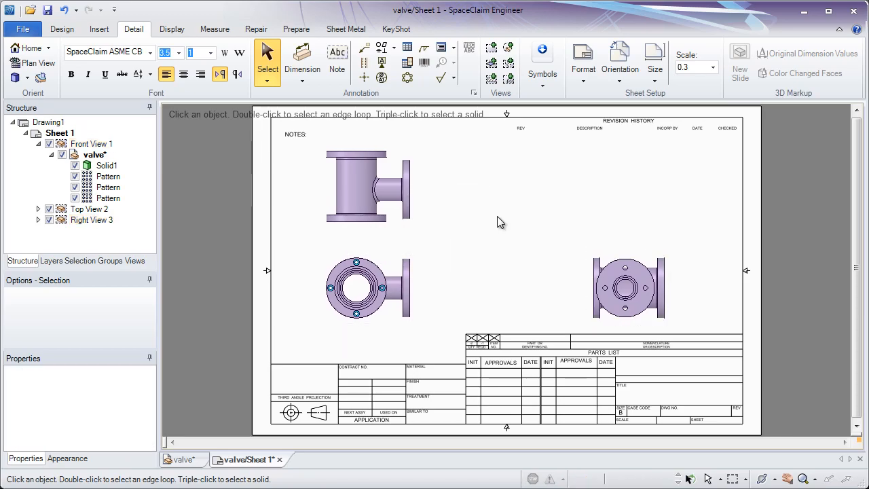
Insert a general isometric view of the valve in the sheet's upper right corner
click(497, 52)
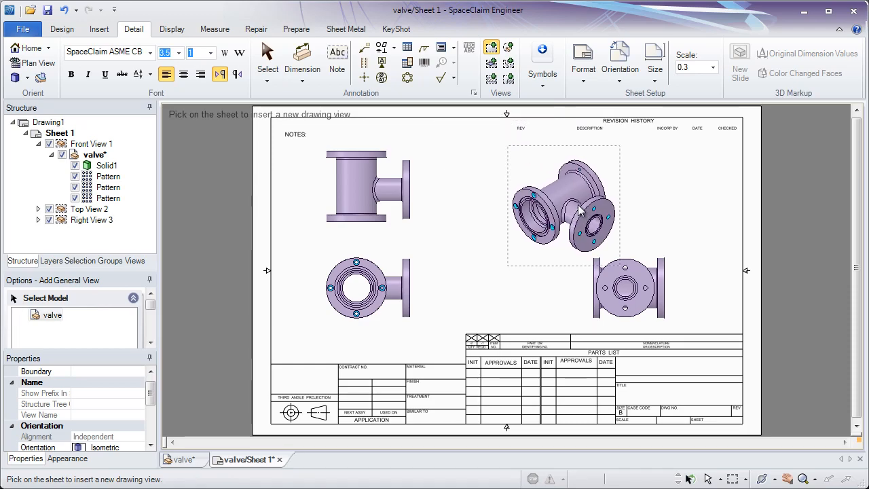
click(687, 178)
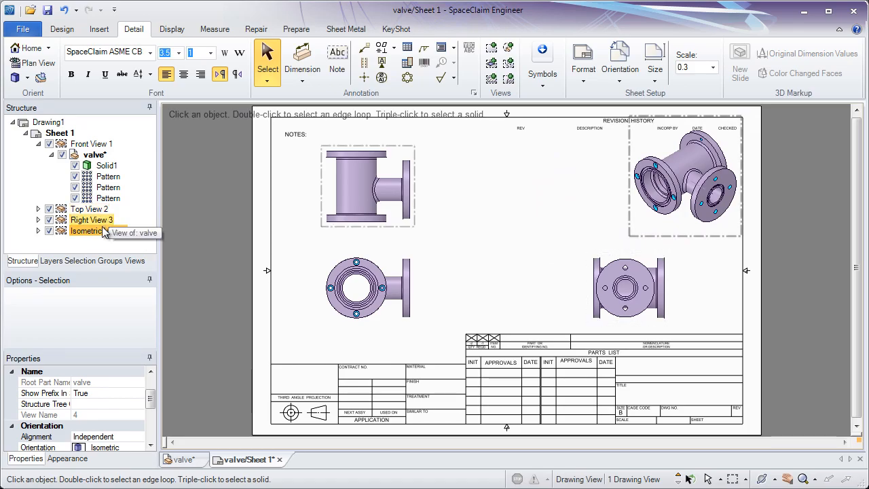
Switch the new view's orientation to Trimetric and back to Isometric
mouse_move(629, 219)
mouse_down()
mouse_move(637, 246)
mouse_move(629, 224)
mouse_up()
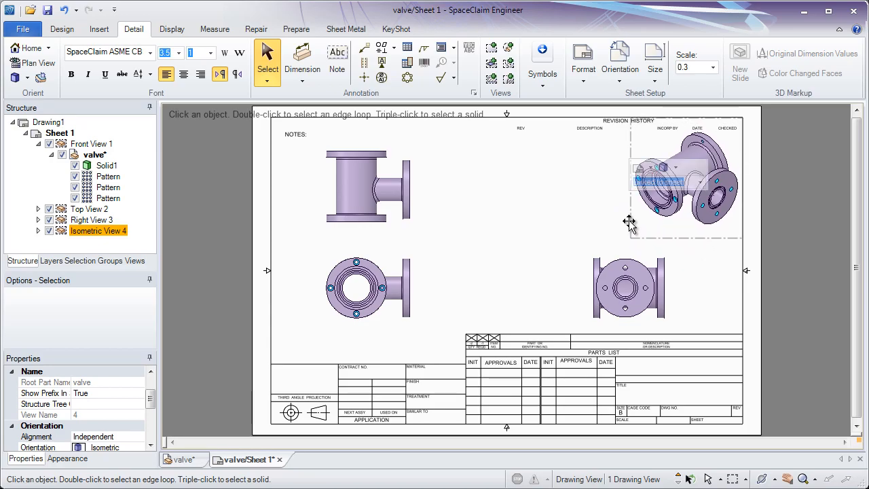
click(677, 169)
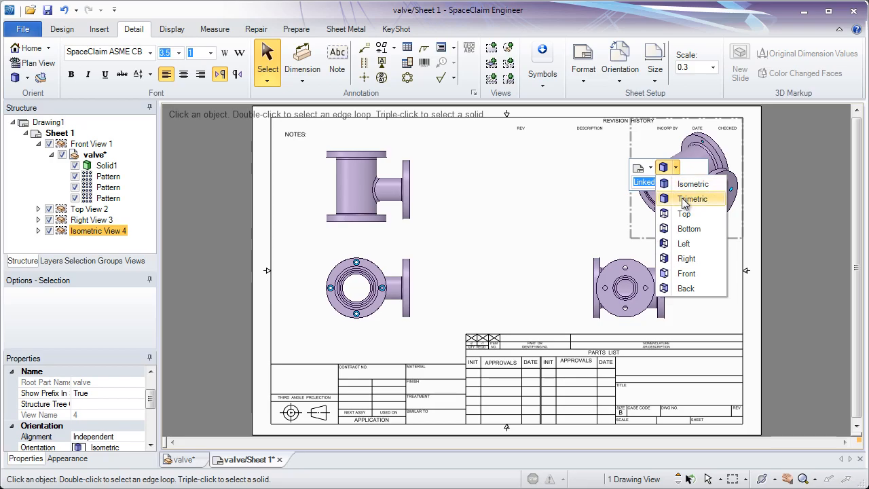
click(692, 199)
click(675, 168)
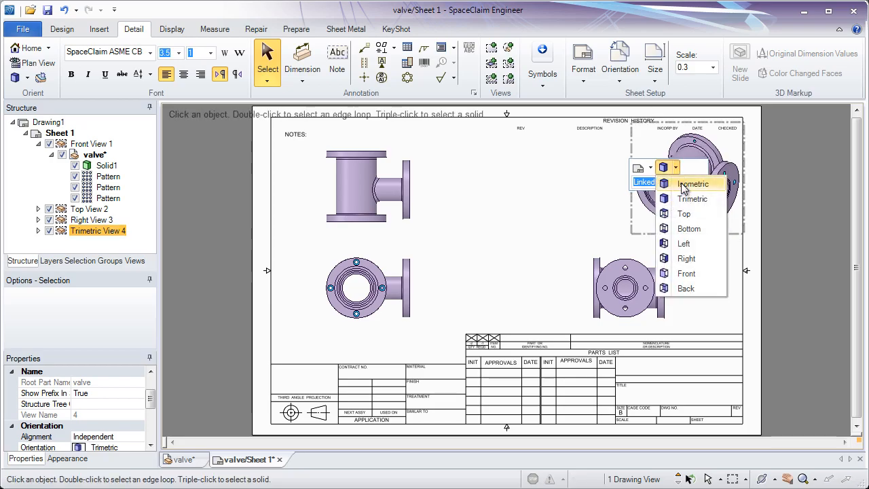
click(683, 187)
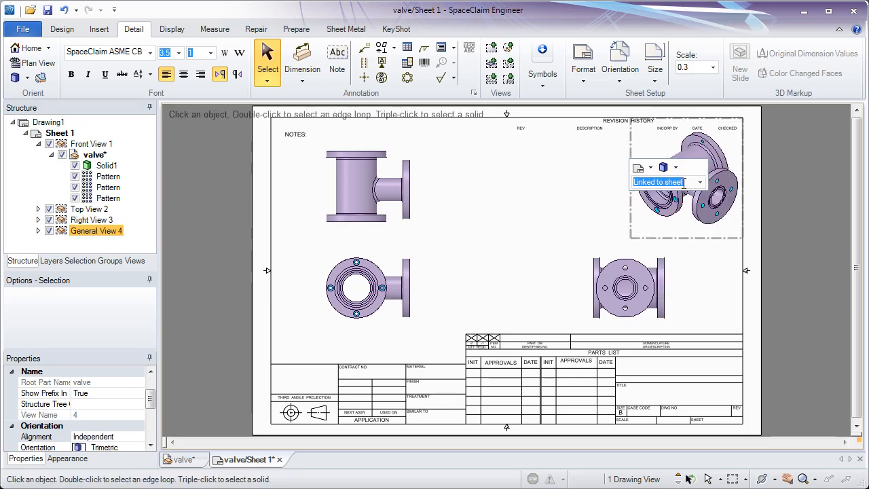
Set the isometric view's display style to Hidden Line Removed
click(650, 168)
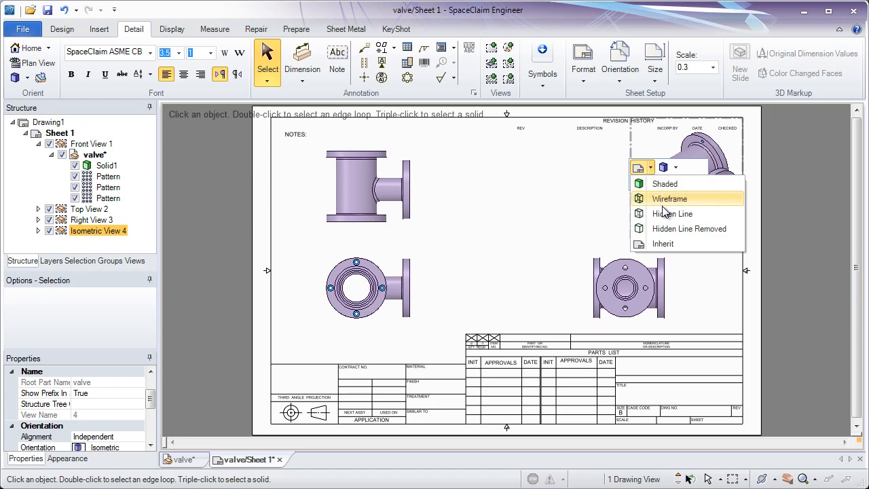
click(667, 239)
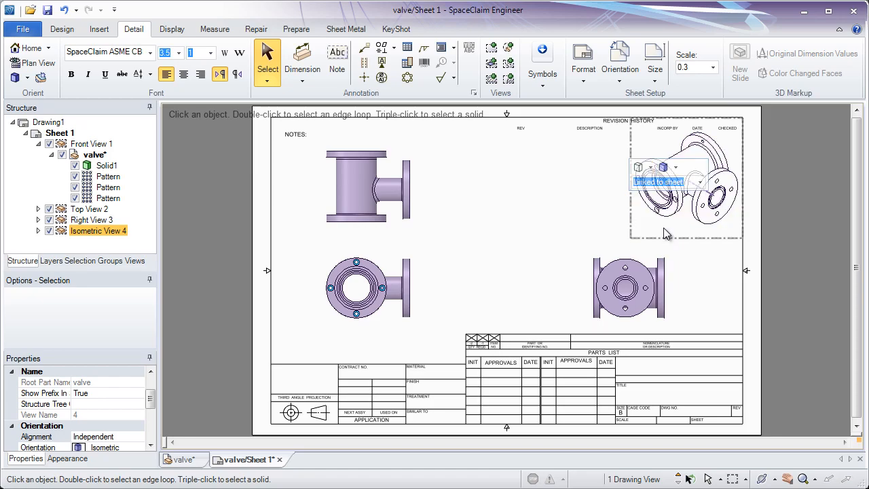
click(706, 252)
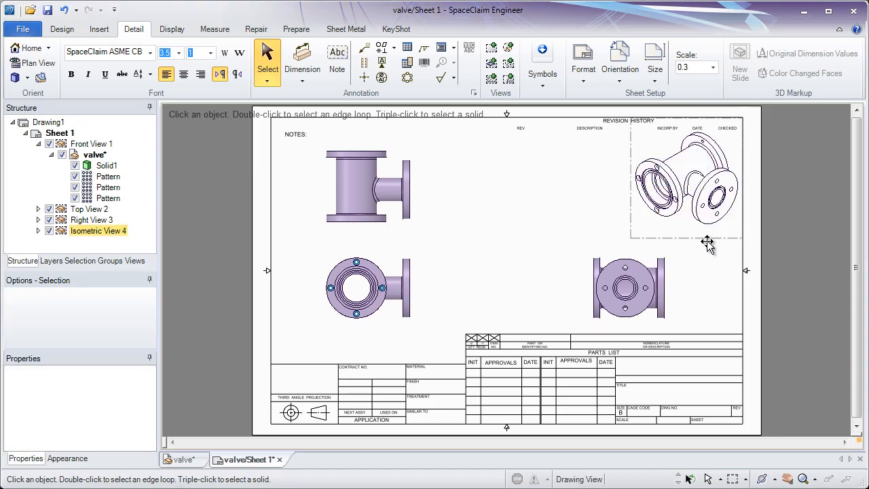
Give the isometric view an independent scale of 0.2 instead of the sheet scale
click(702, 239)
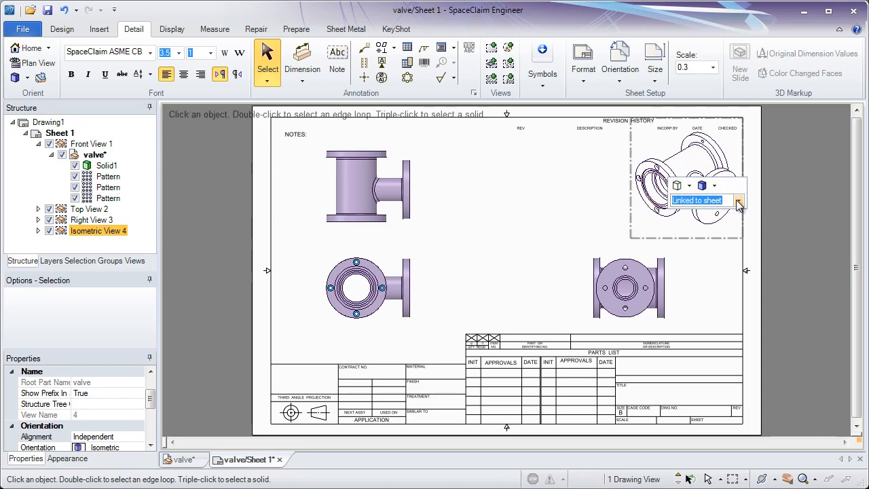
click(739, 201)
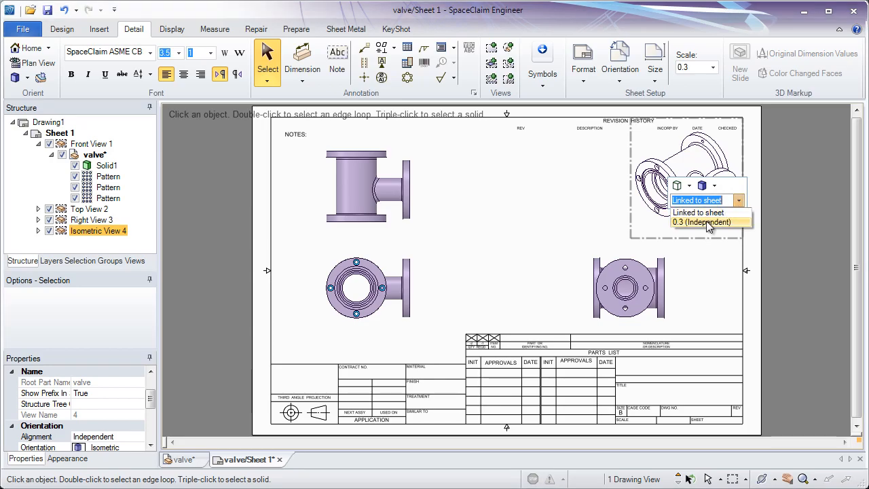
click(705, 222)
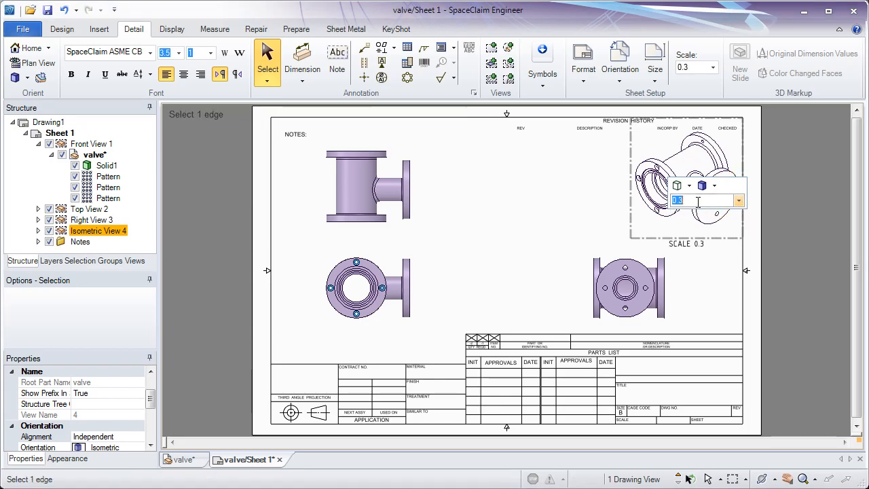
key(BackSpace)
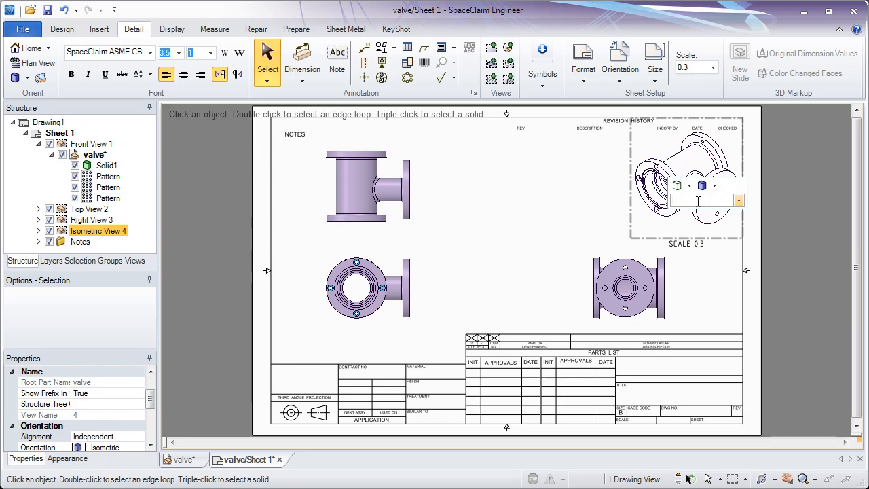
key(Return)
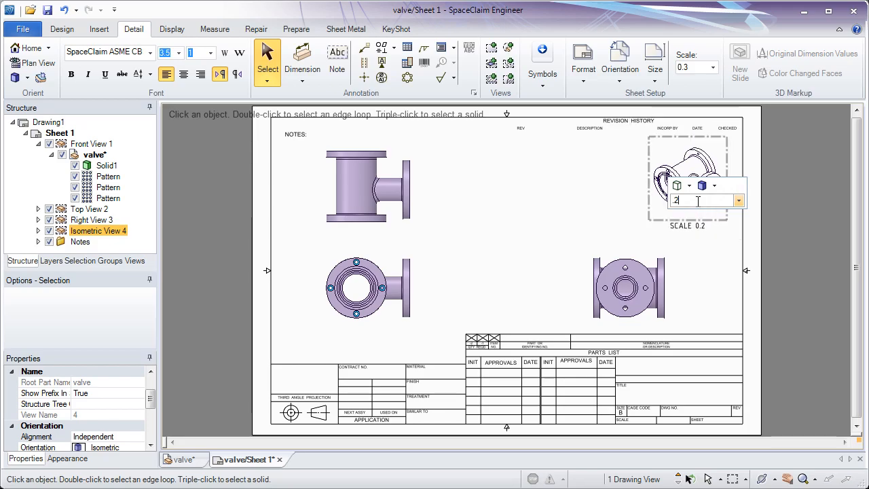
Move the isometric view slightly up and right, then lock its position on the sheet
drag(709, 220, 721, 213)
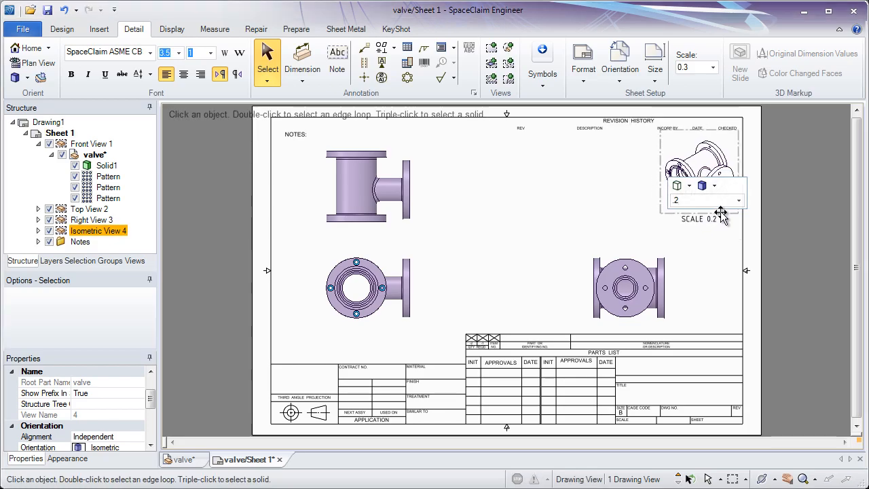
click(726, 230)
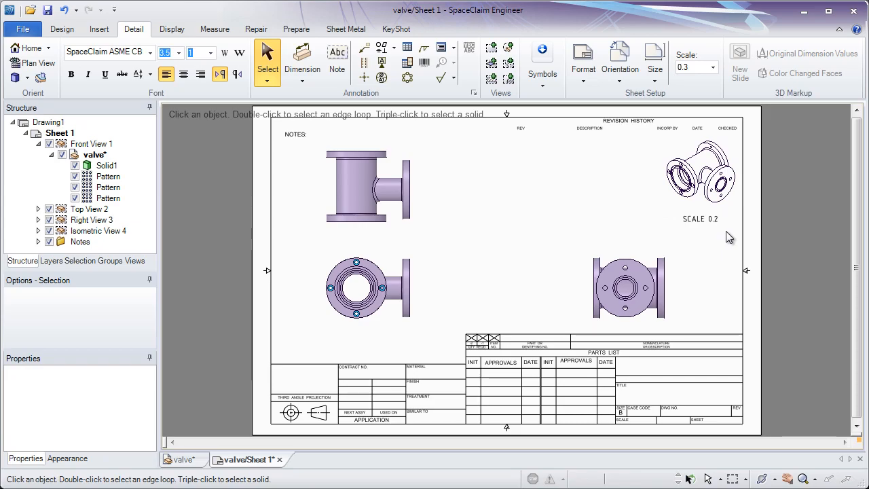
right_click(662, 155)
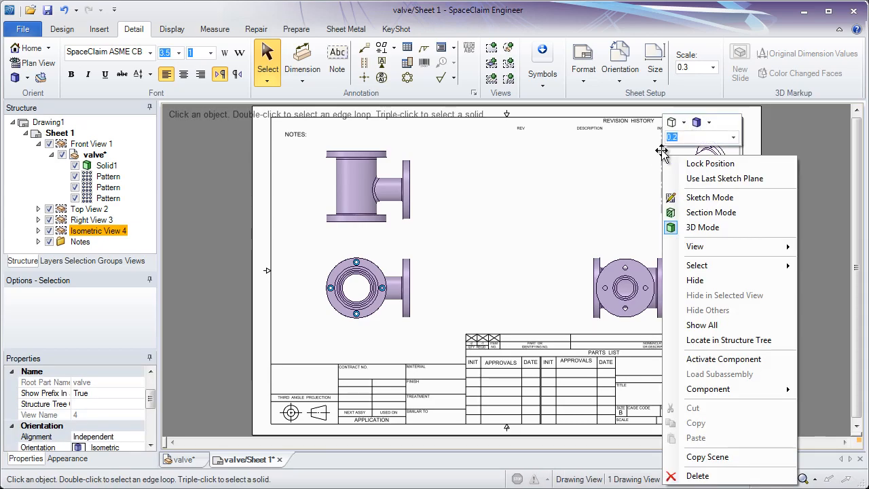
key(Escape)
right_click(662, 151)
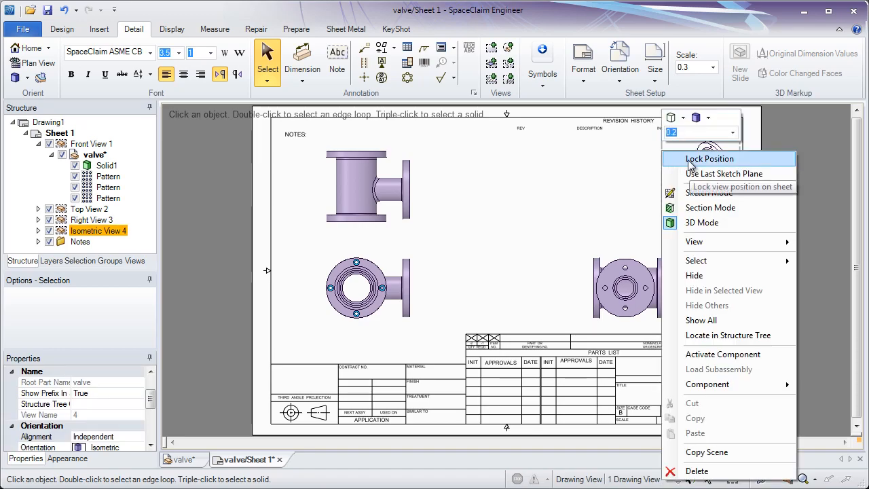
click(690, 159)
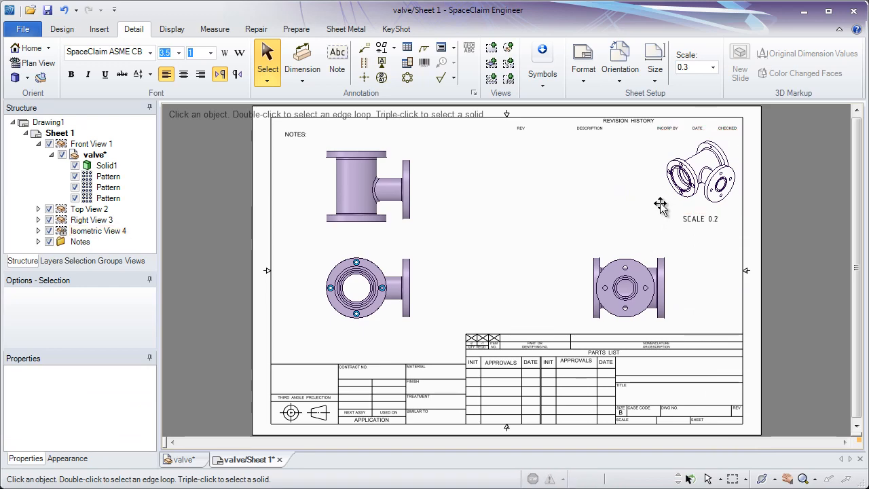
Move the lower-left view slightly right, with its aligned upper view following
mouse_move(624, 252)
mouse_down()
mouse_move(633, 247)
mouse_move(625, 240)
mouse_move(631, 257)
mouse_up()
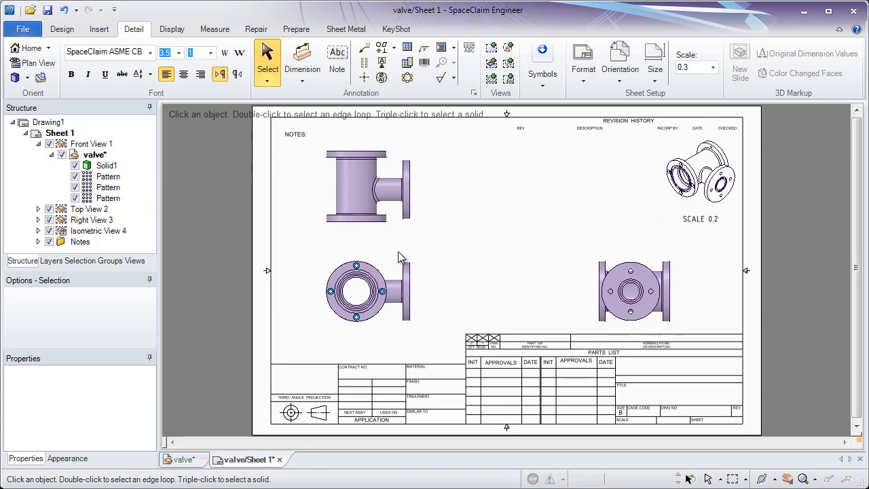
drag(396, 257, 428, 240)
drag(410, 253, 404, 260)
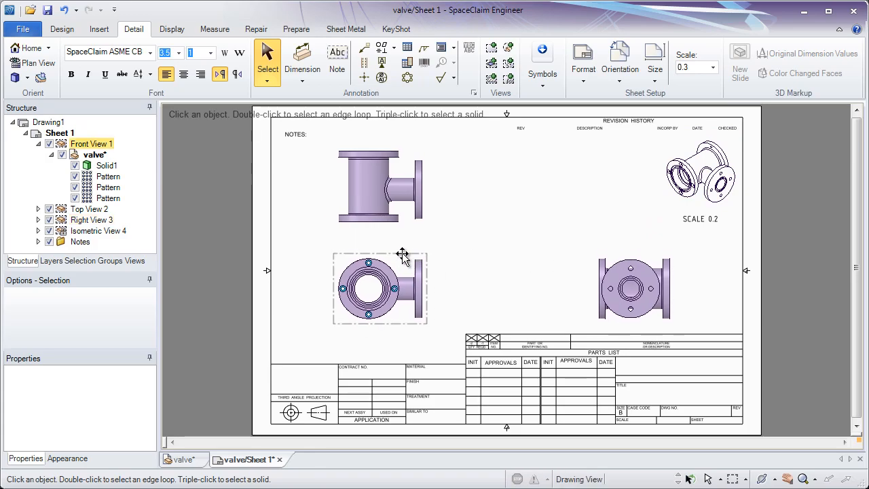
right_click(404, 256)
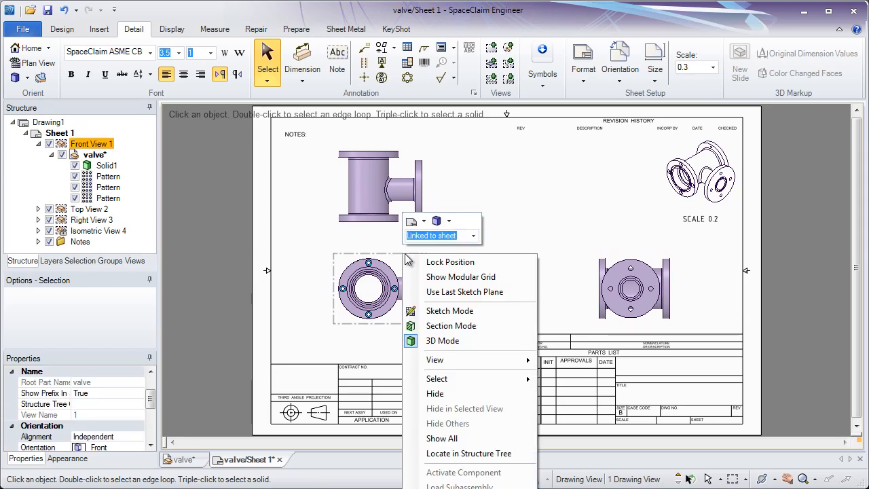
click(442, 246)
Adjust the positions of the upper-left view and the right view slightly on the sheet
click(419, 231)
drag(419, 231, 452, 227)
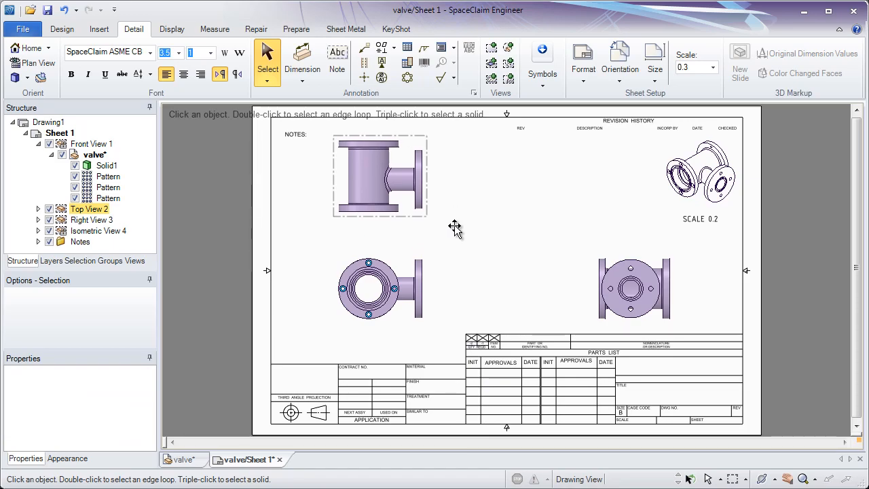
click(551, 277)
mouse_move(591, 282)
mouse_down()
mouse_move(560, 275)
mouse_move(593, 281)
mouse_move(537, 285)
mouse_move(587, 286)
mouse_move(577, 283)
mouse_up()
click(510, 270)
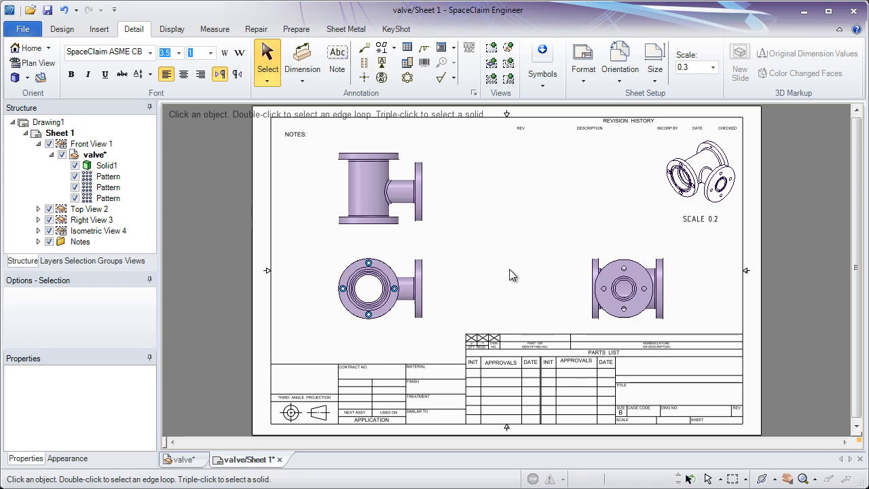
click(492, 64)
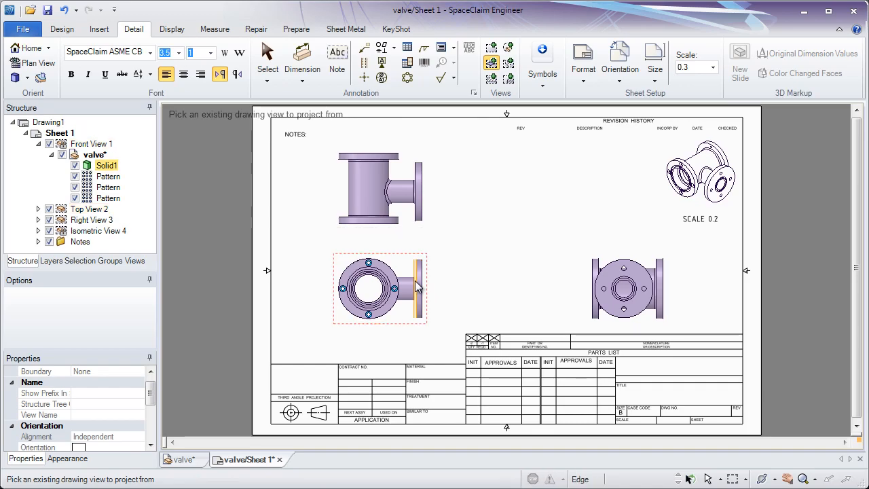
click(334, 272)
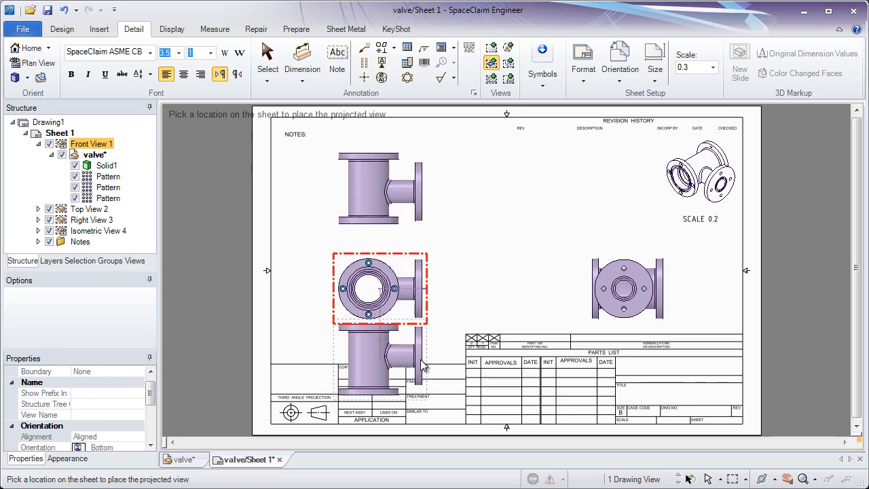
key(Escape)
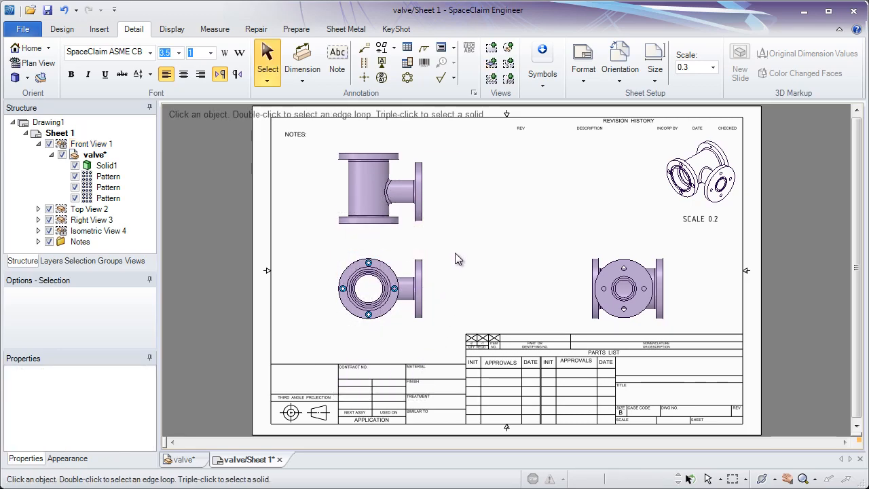
Convert the right view into cross-section A-A, placing the vertical cutting line through the lower-left view's centre
click(491, 80)
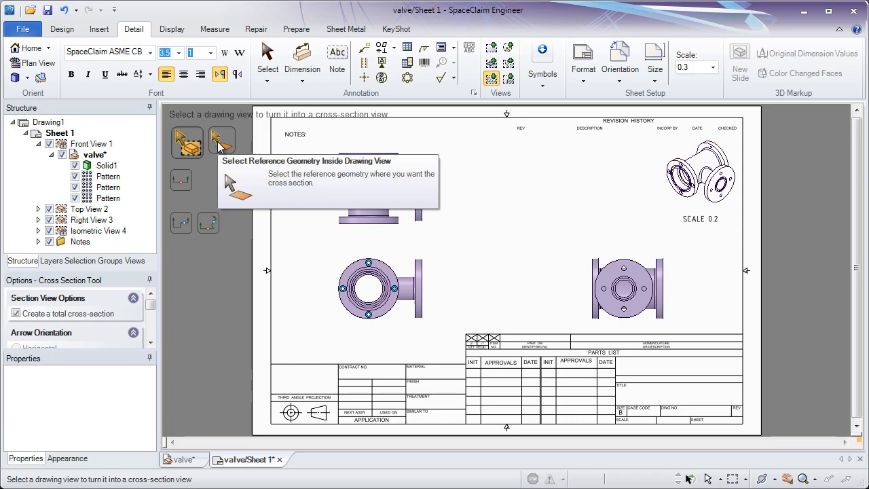
click(611, 256)
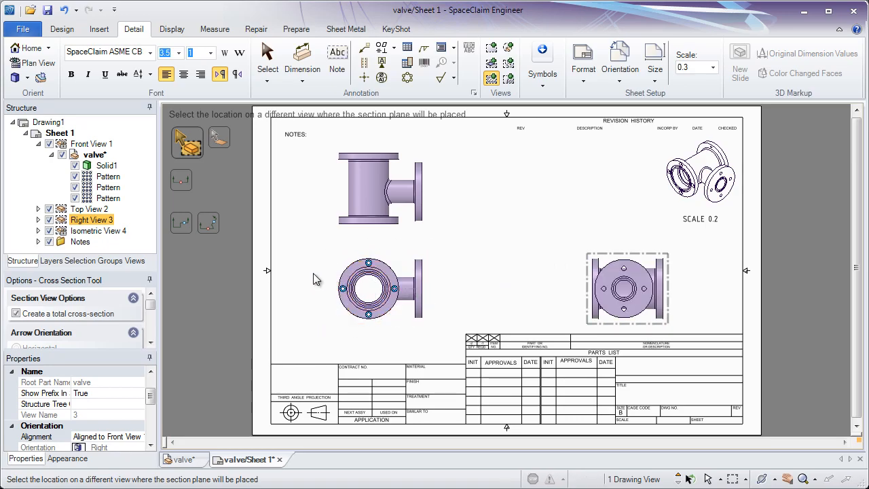
click(373, 271)
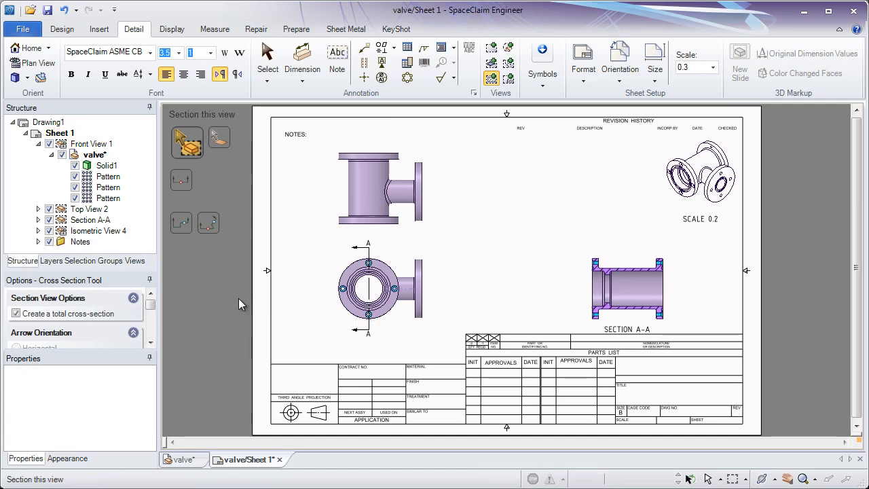
Review the Cross Section tool's options and guides, then leave the tool
mouse_move(151, 307)
mouse_down()
mouse_move(151, 330)
mouse_move(150, 299)
mouse_move(150, 336)
mouse_move(151, 299)
mouse_move(144, 319)
mouse_up()
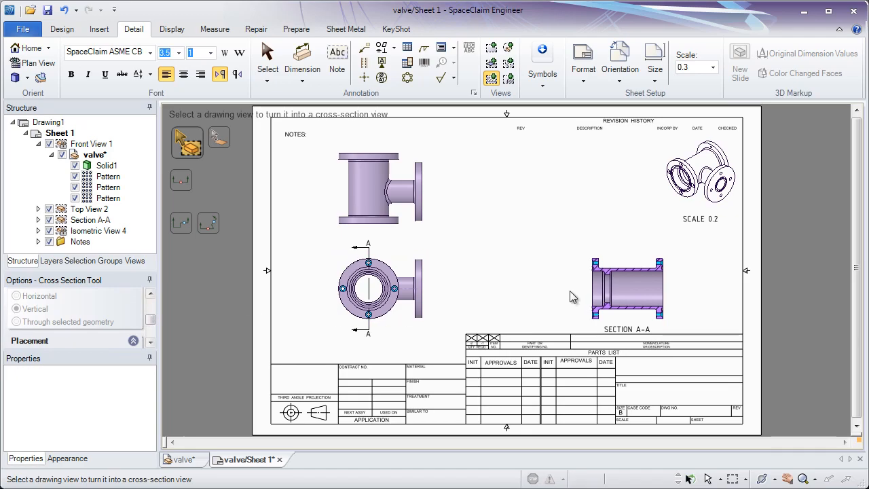
click(228, 146)
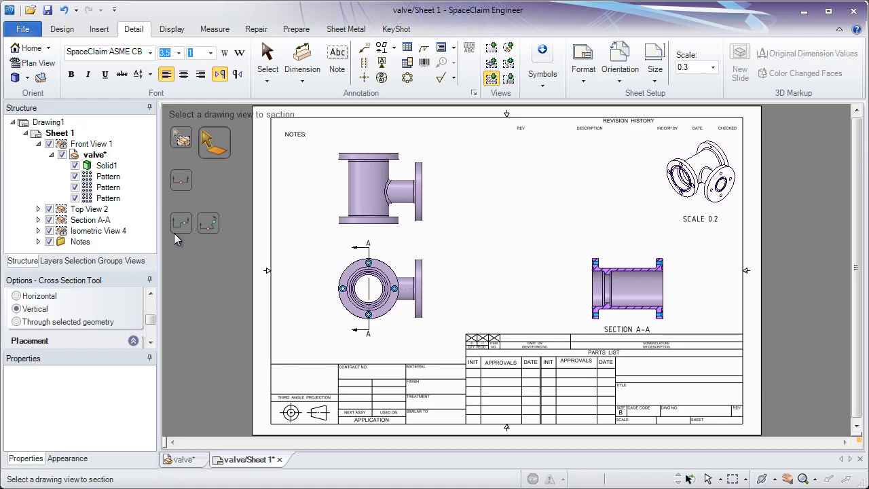
mouse_move(148, 322)
mouse_down()
mouse_move(149, 340)
mouse_move(150, 313)
mouse_up()
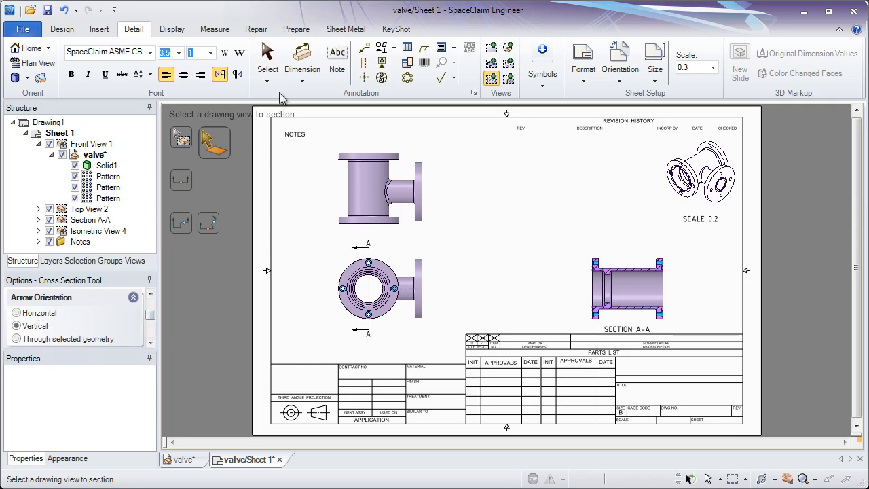
click(269, 66)
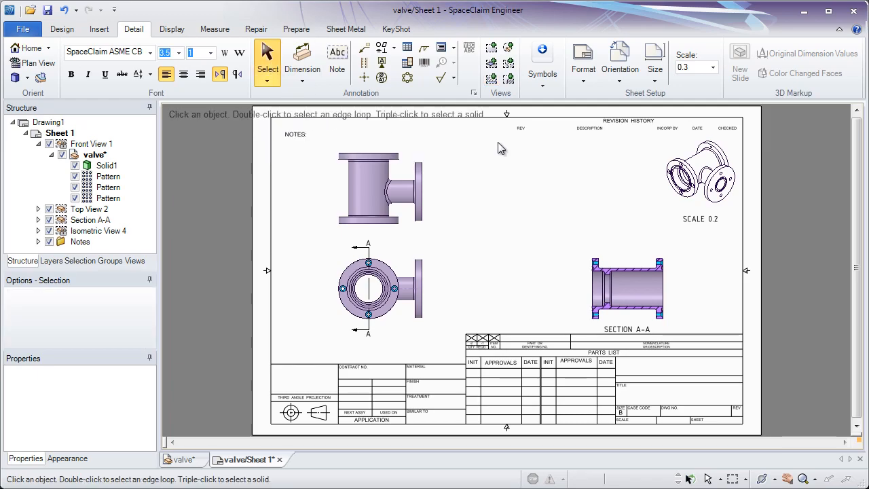
Create a circular detail view of section A-A's upper-left flange corner and place it above the section view
click(509, 49)
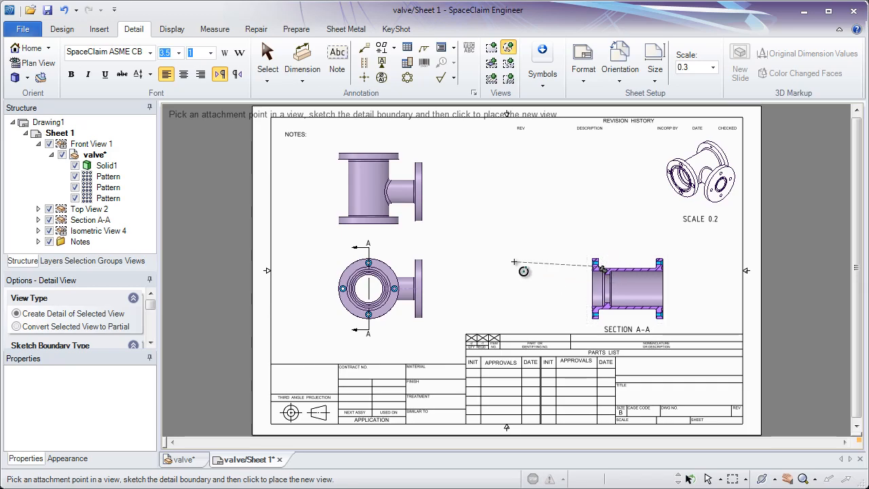
drag(154, 309, 152, 326)
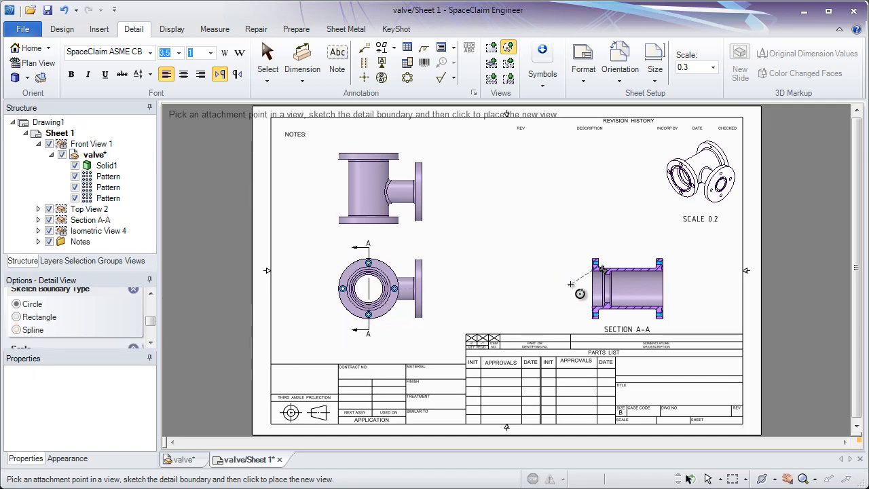
click(600, 264)
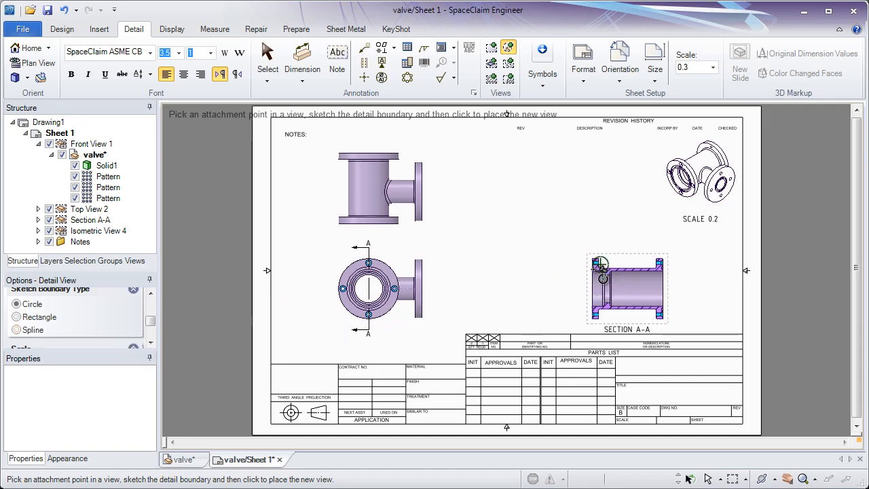
click(586, 280)
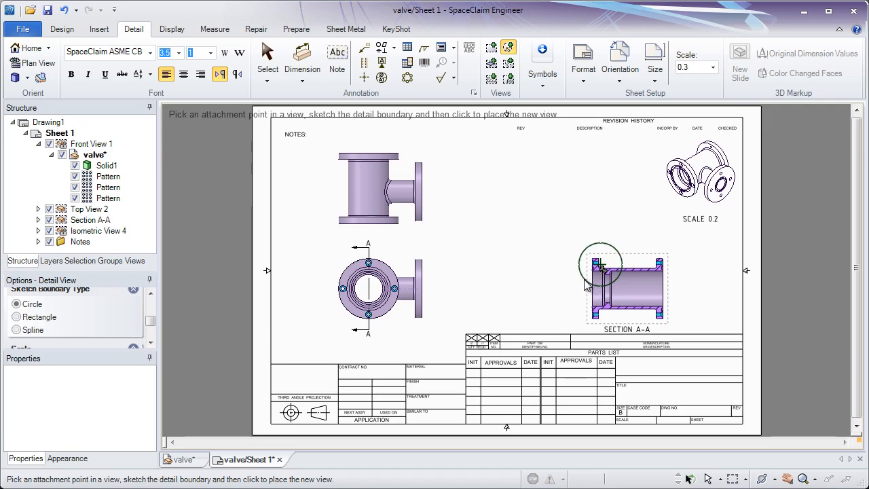
click(555, 185)
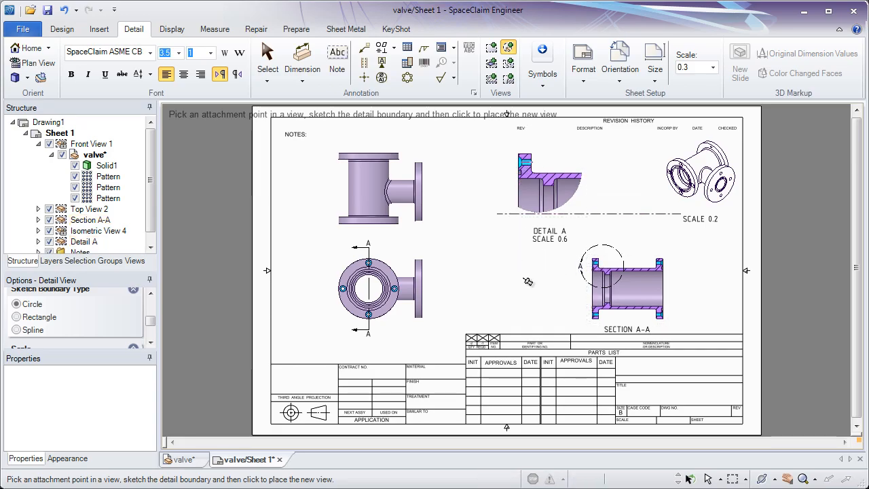
key(Escape)
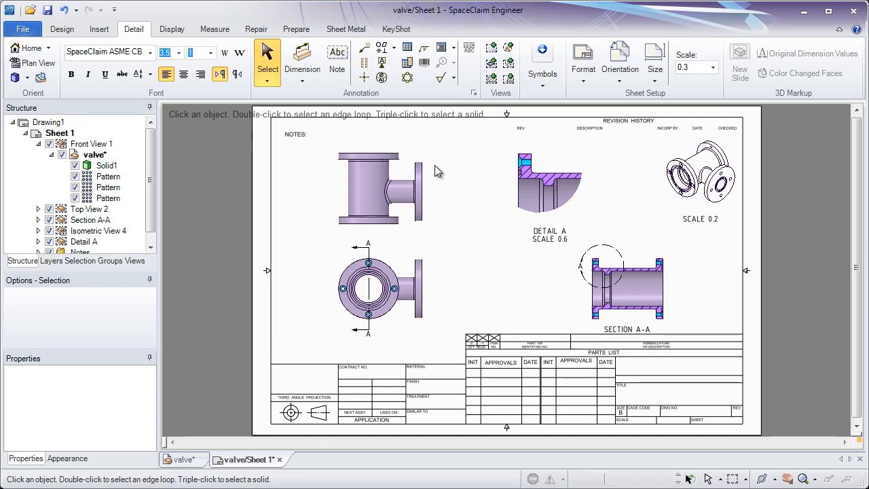
ctrl+scroll(425, 203, up, 5)
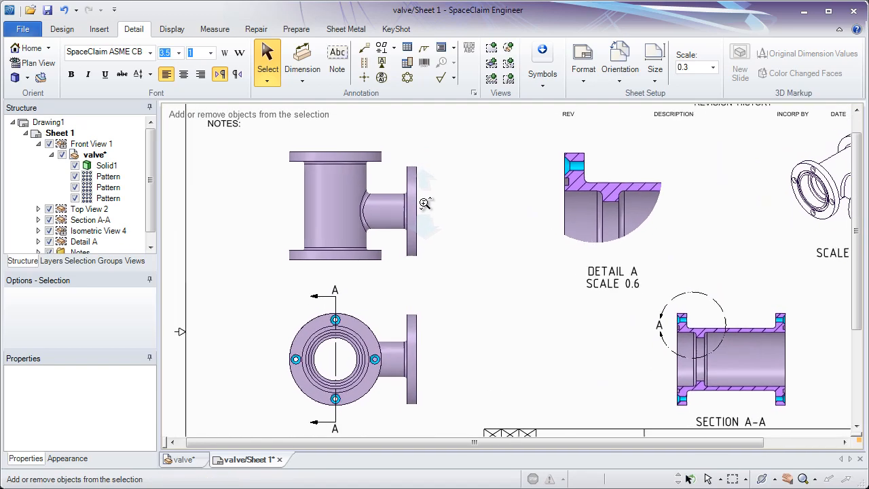
Dimension the diameter of the upper-left view's top flange, placing the dimension above the view
ctrl+scroll(425, 203, up, 4)
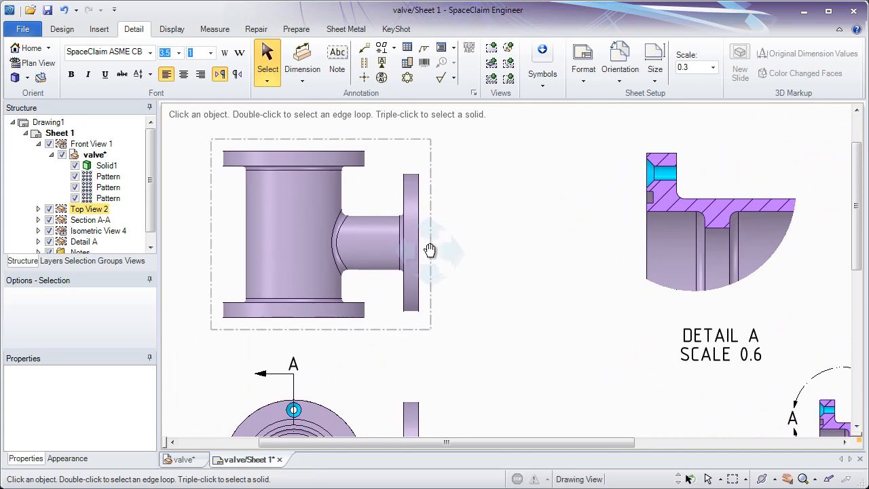
middle_drag(430, 250, 448, 254)
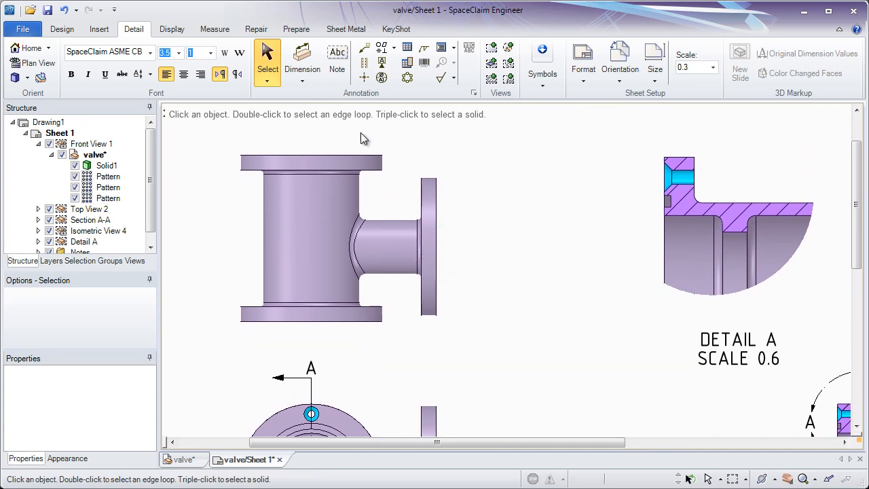
click(310, 56)
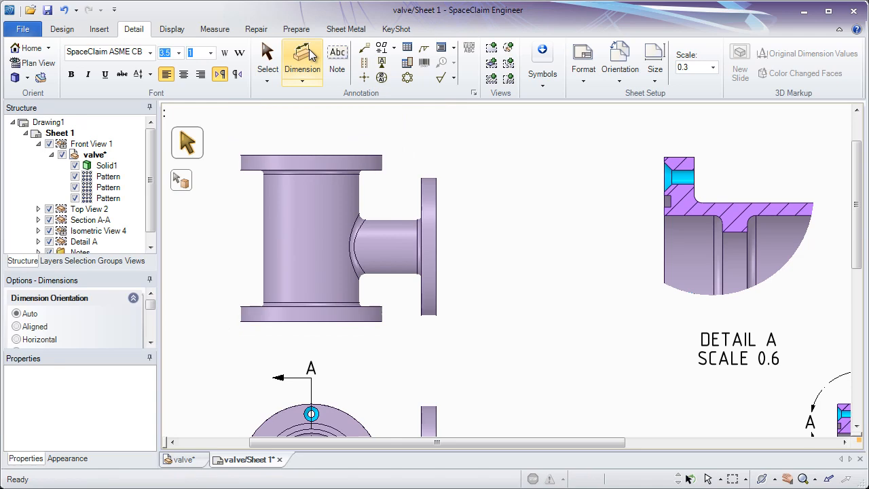
middle_drag(335, 122, 369, 124)
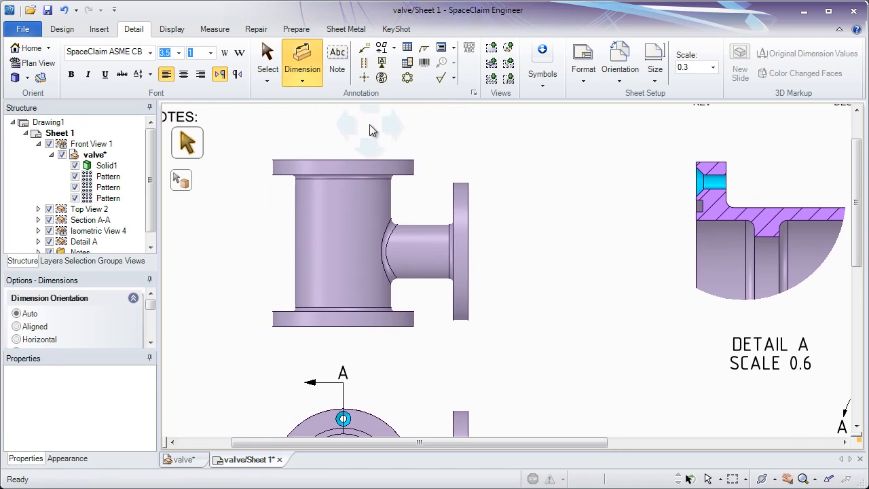
click(342, 161)
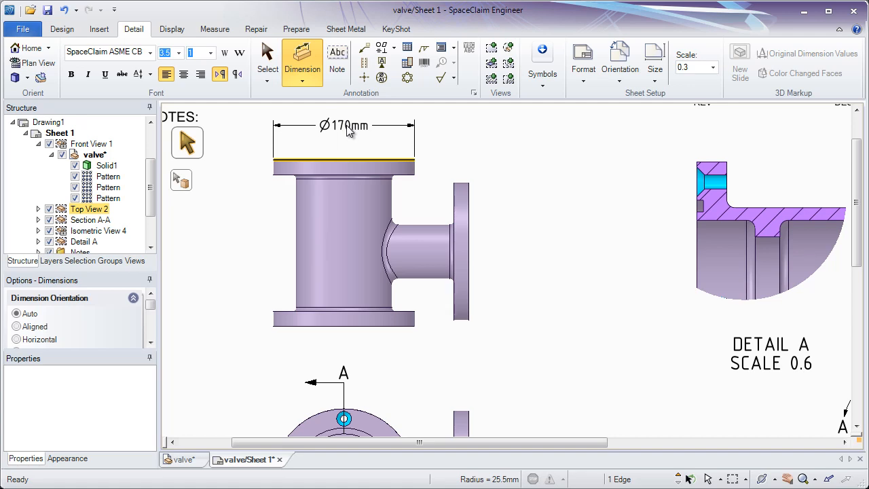
click(348, 130)
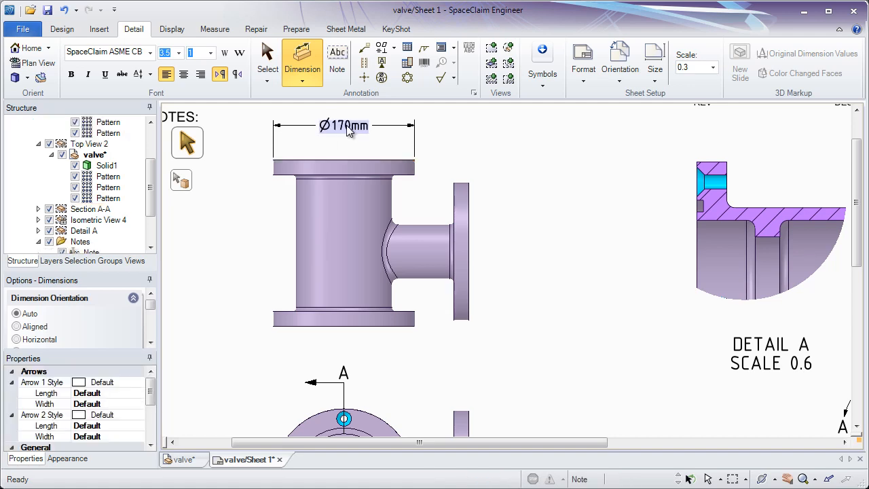
Dimension the height between the top and bottom flange faces of the upper-left view, placing it to the view's left
click(295, 163)
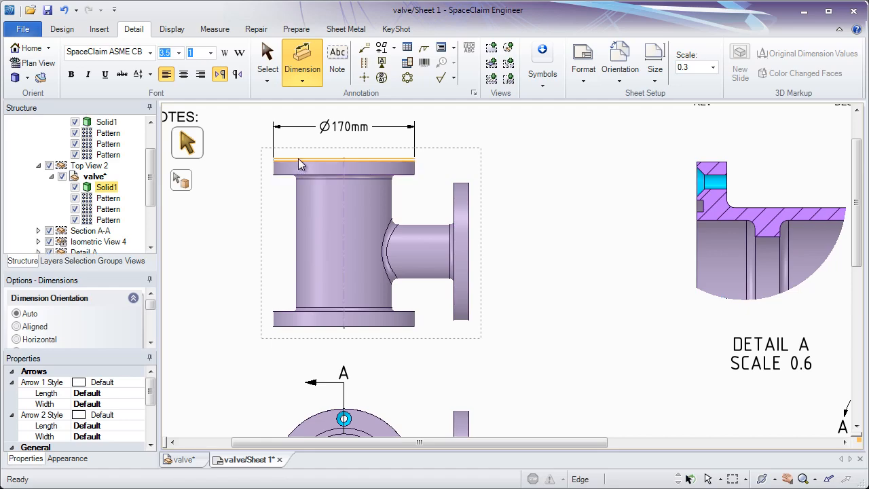
click(299, 164)
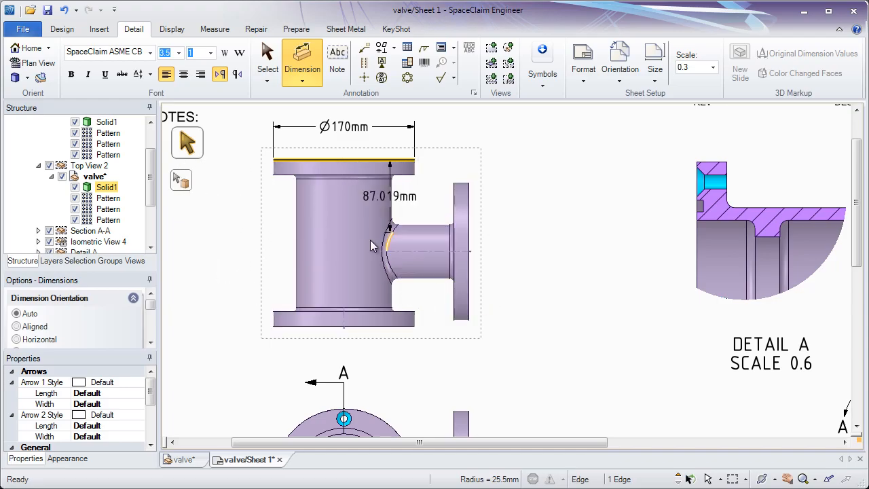
click(294, 329)
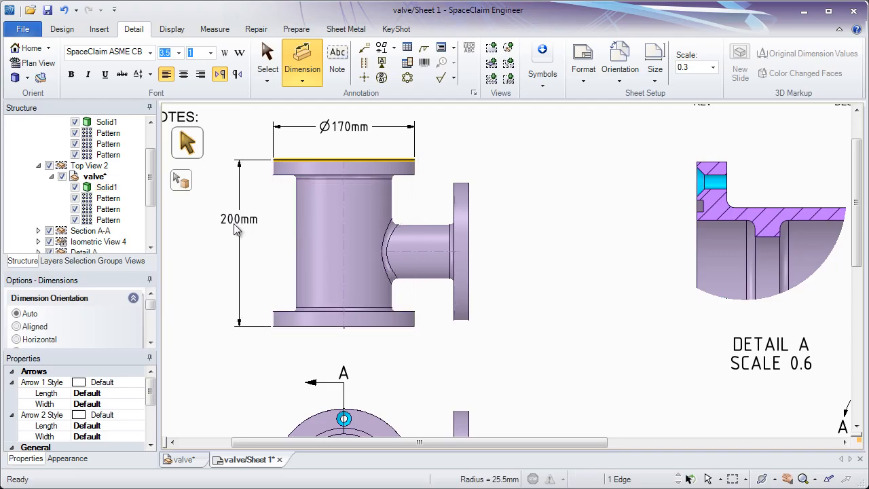
click(250, 262)
drag(253, 262, 254, 247)
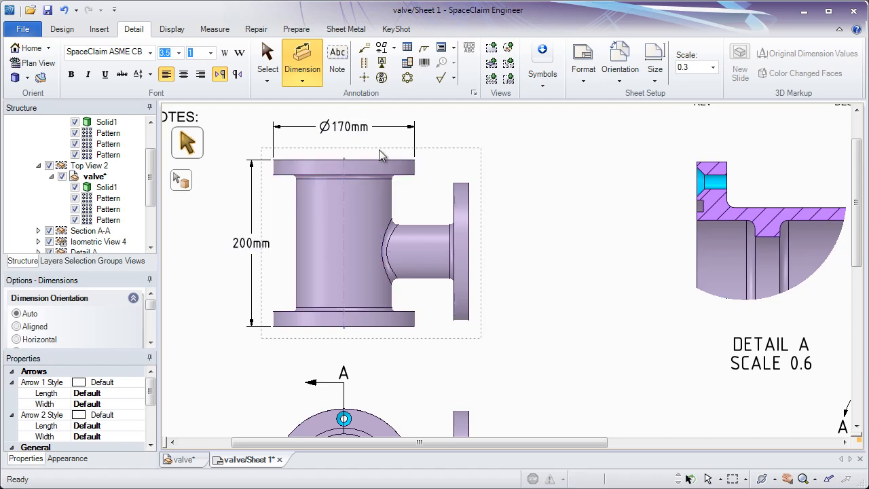
Add a 90° angular dimension between the main pipe body and the branch in the upper-left view
click(388, 190)
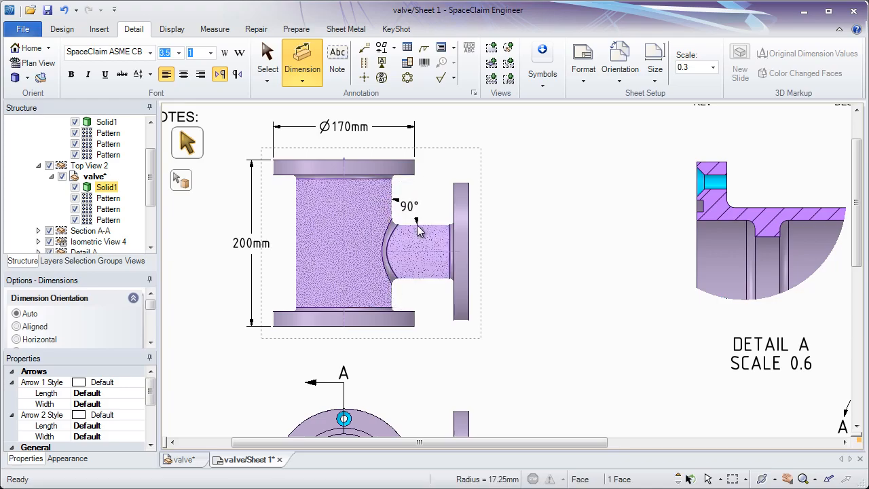
click(419, 205)
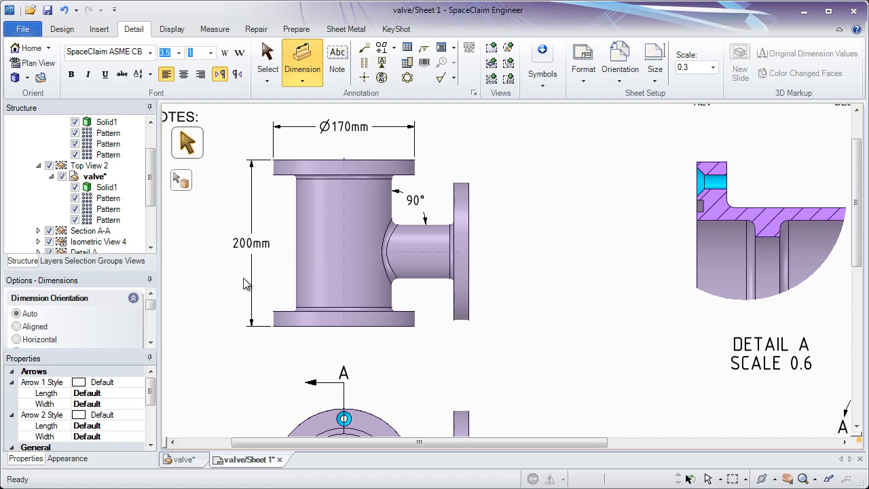
click(268, 60)
Select the 200 mm height dimension and set its tolerance type to Basic, then to Limits
click(258, 249)
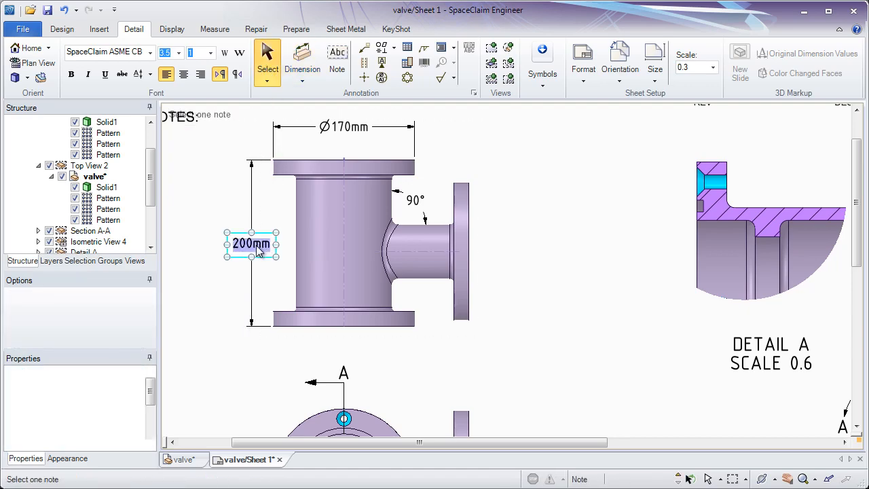
click(258, 249)
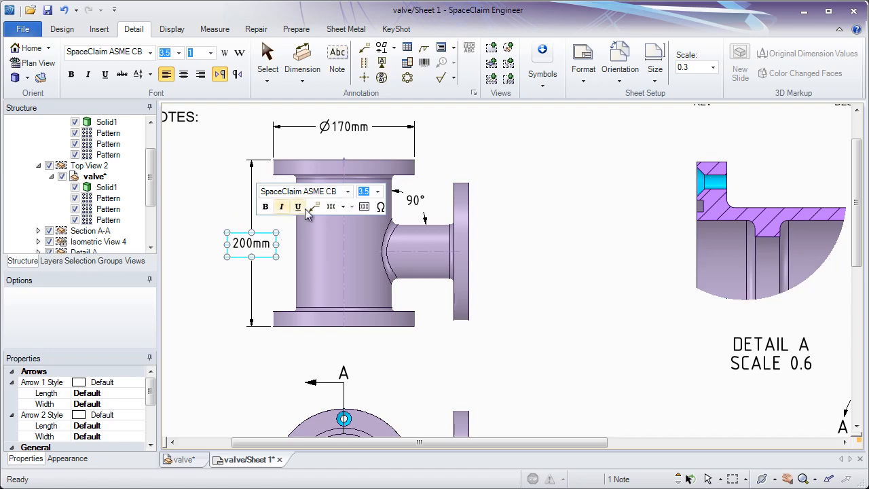
right_click(212, 204)
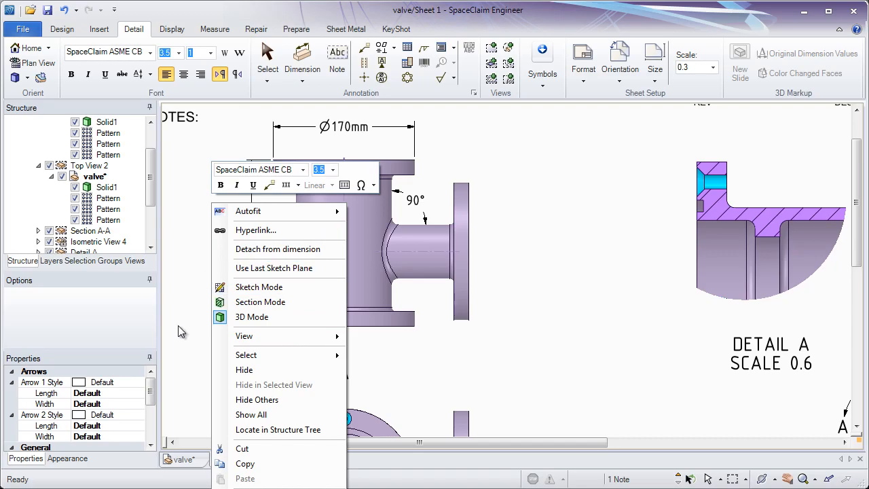
drag(150, 387, 151, 424)
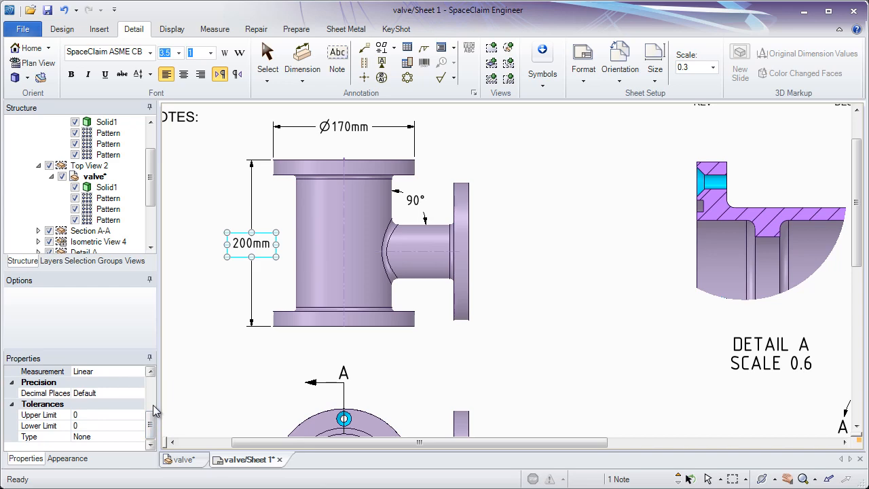
click(136, 438)
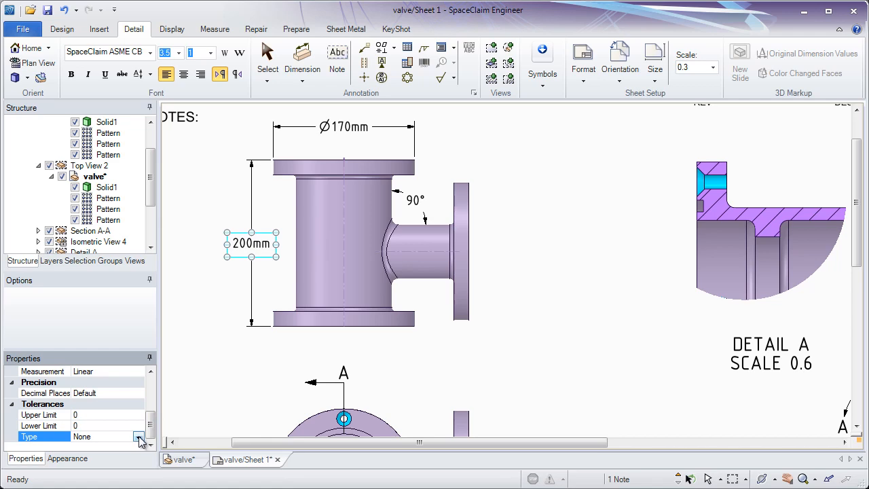
click(138, 438)
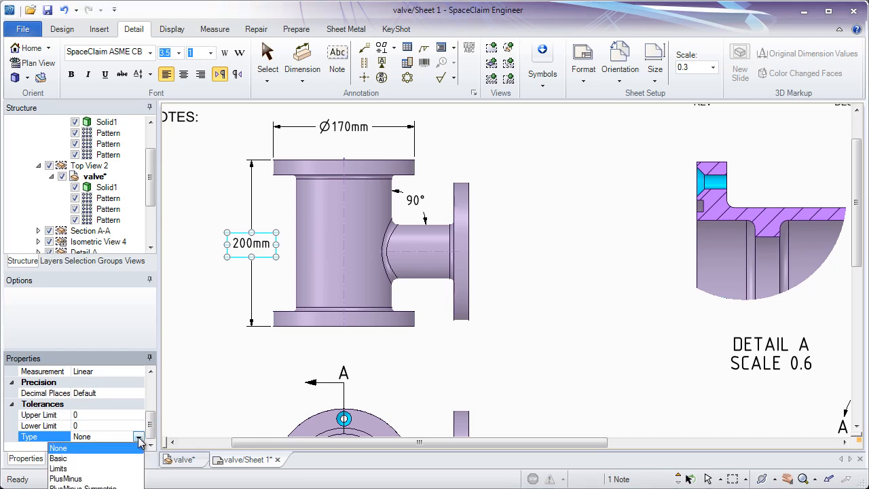
click(131, 459)
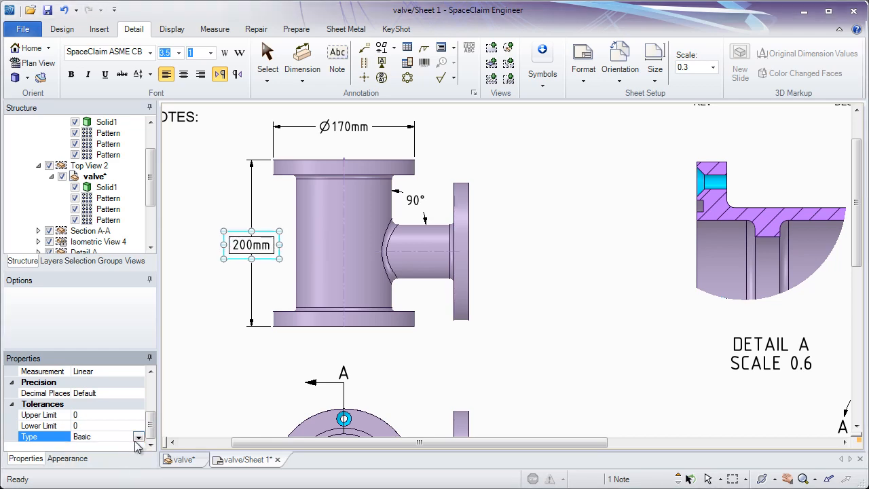
click(139, 438)
click(102, 470)
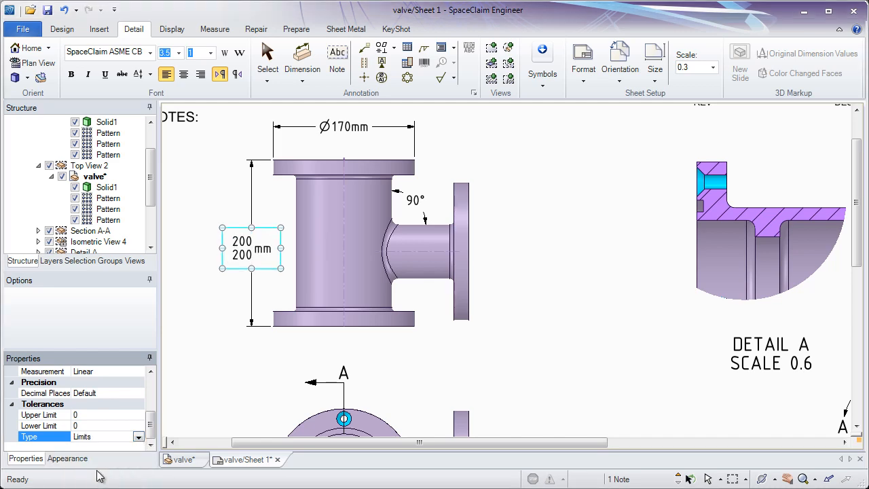
Set the height dimension's tolerance upper limit to +0.2 and lower limit to -0.2
click(92, 414)
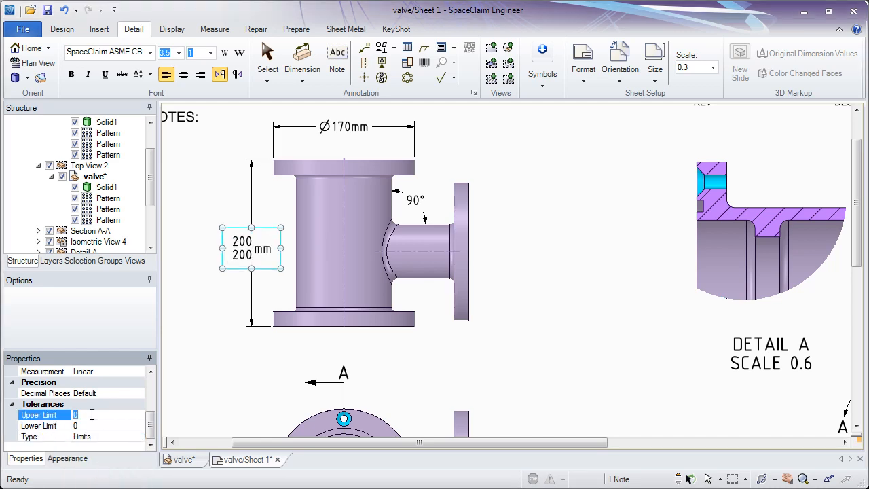
text(.2)
key(Return)
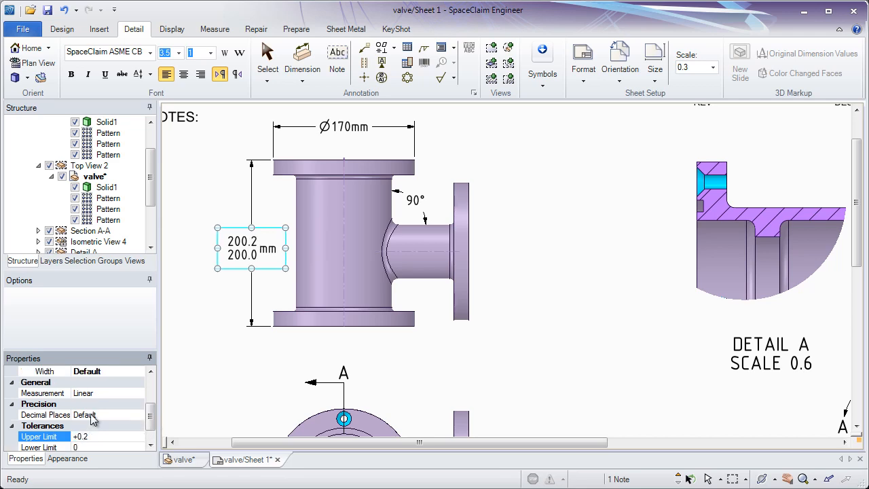
click(87, 448)
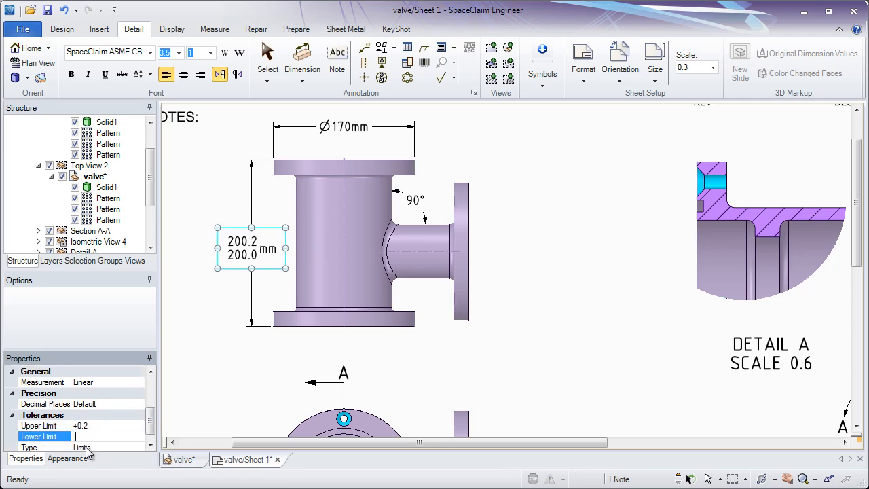
text(-0.2)
key(Return)
Change the height dimension's tolerance type to PlusMinus Symmetric
scroll(150, 427, down, 1)
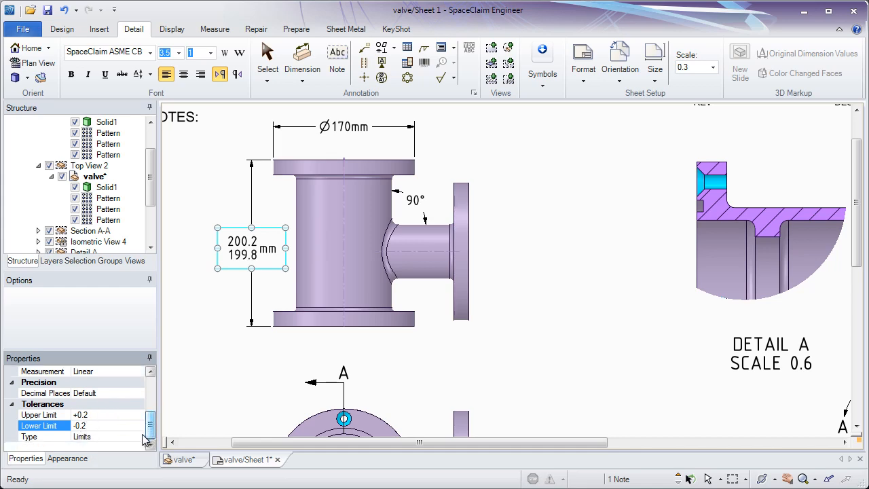
click(145, 440)
click(142, 439)
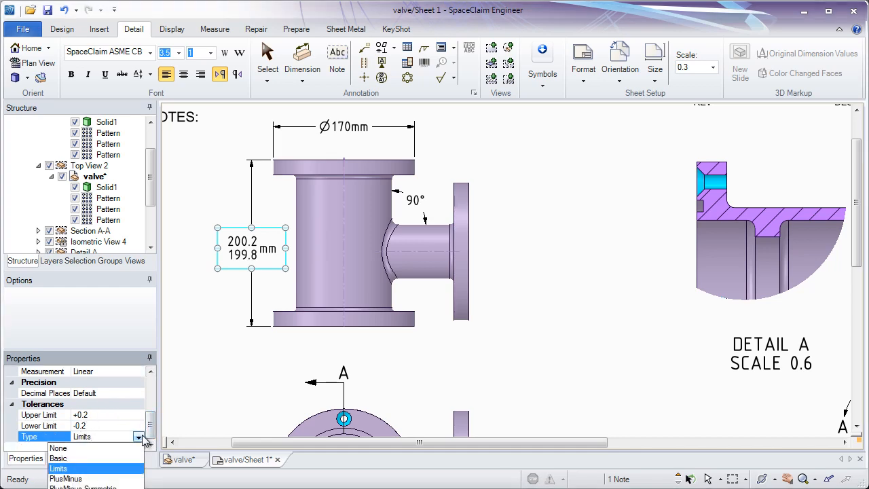
click(125, 486)
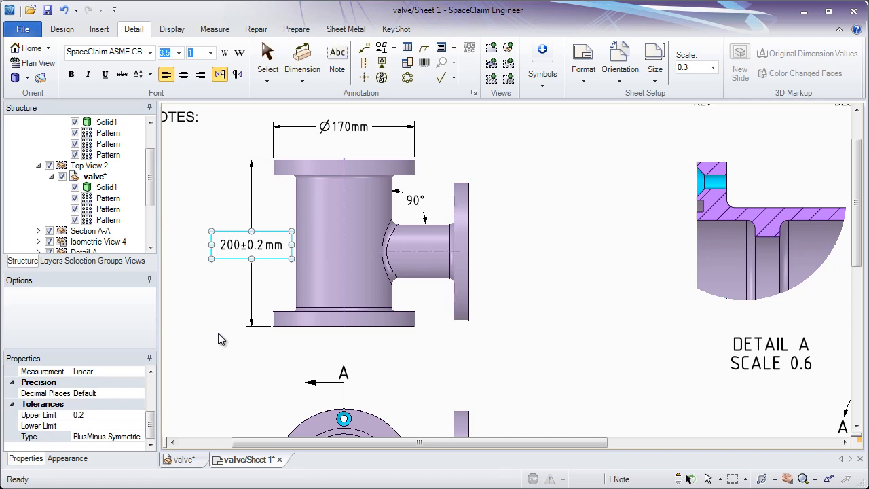
Dimension the fillet radius inside Detail A, placing the radius label above and to its right
click(302, 69)
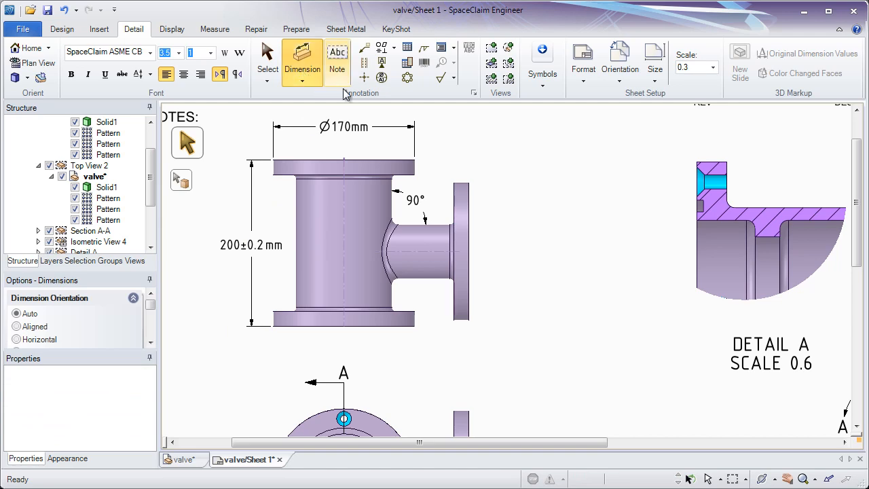
mouse_move(771, 170)
shift+middle_down()
mouse_move(755, 200)
mouse_move(740, 203)
shift+middle_up()
ctrl+middle_drag(740, 202, 642, 210)
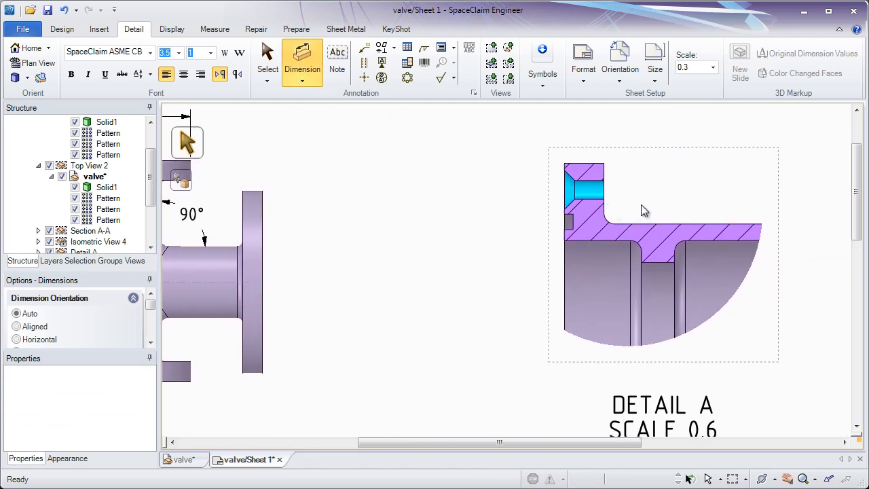
click(637, 248)
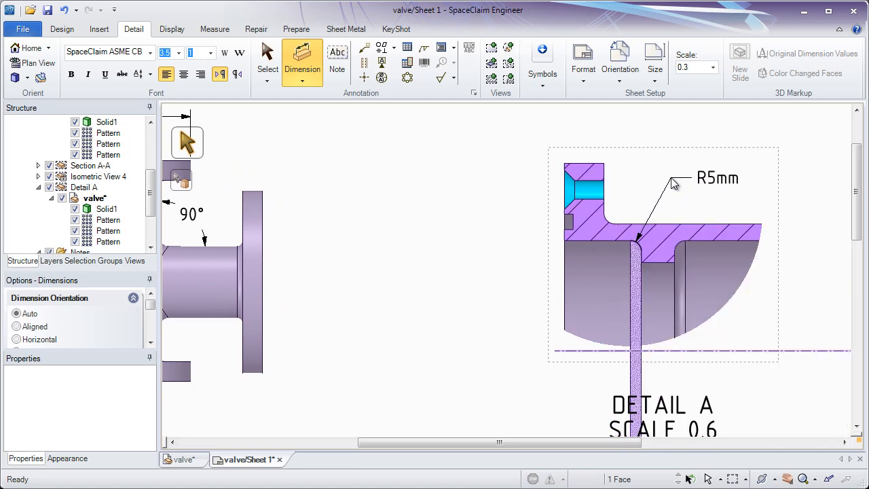
click(719, 185)
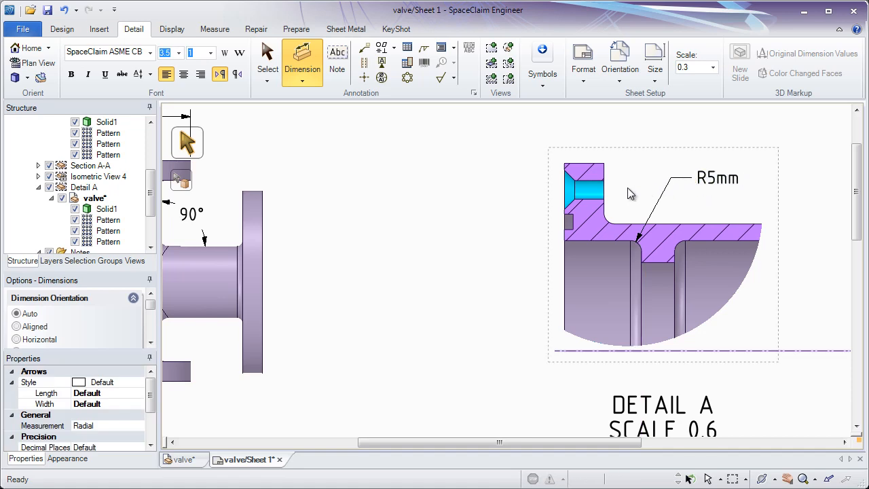
Add a hole callout for the countersunk hole in Detail A and move its text to the left above the detail
click(589, 193)
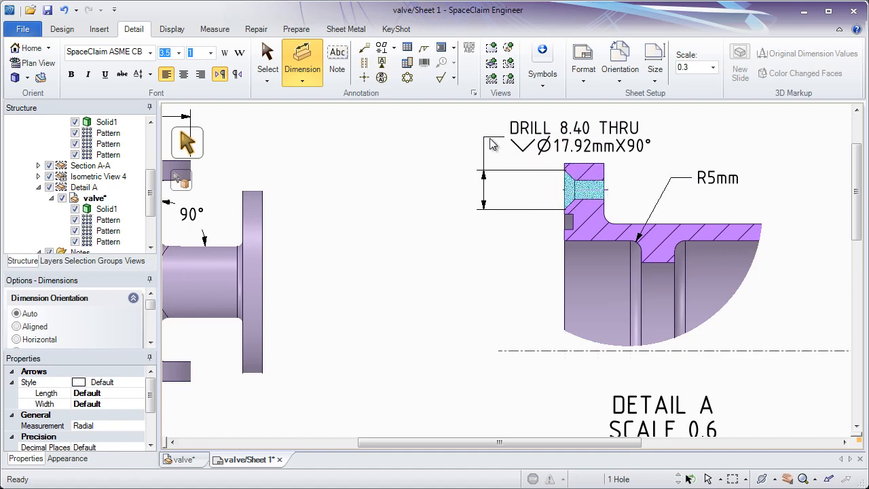
click(483, 136)
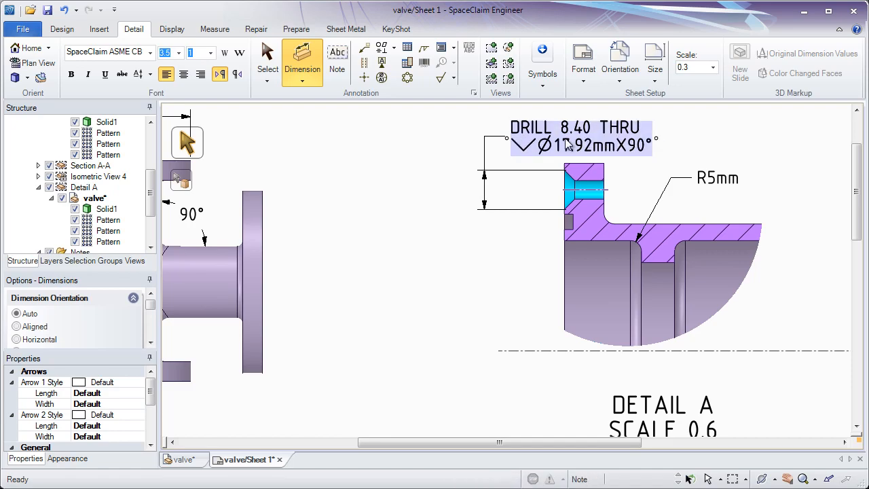
drag(656, 142, 558, 141)
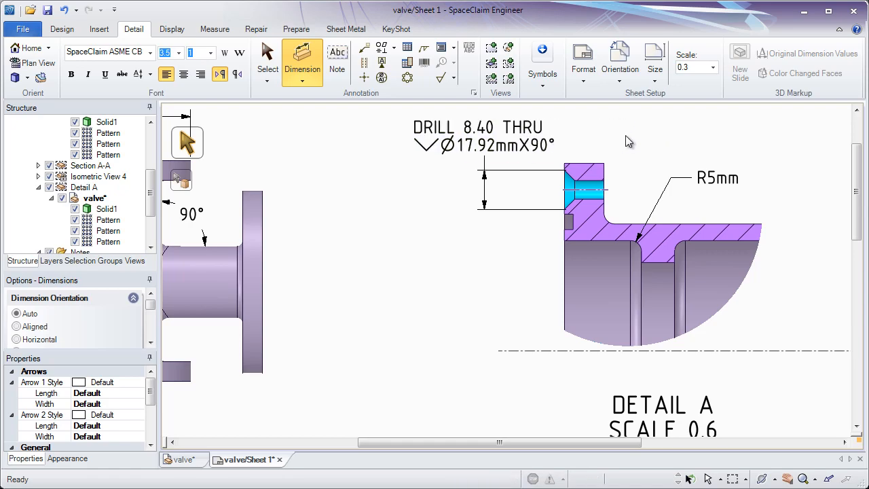
mouse_move(487, 141)
mouse_down()
mouse_move(453, 144)
mouse_move(506, 150)
mouse_move(498, 152)
mouse_up()
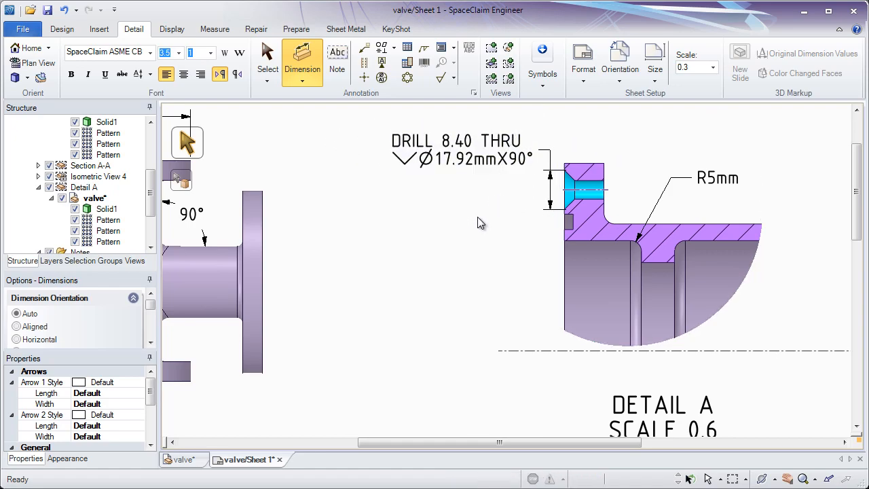
scroll(440, 265, down, 3)
mouse_move(346, 335)
middle_down()
mouse_move(439, 224)
mouse_move(487, 143)
mouse_move(547, 116)
middle_up()
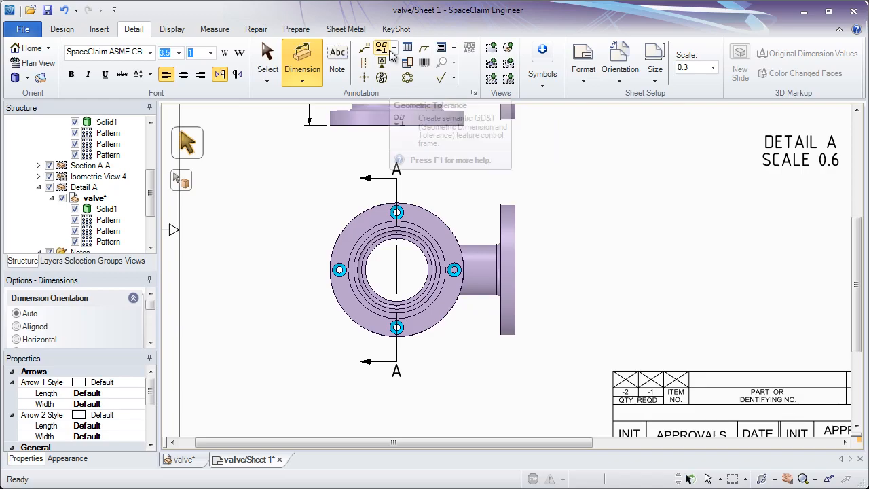
Add a bolt circle dimension through the four flange holes in Detail A and shift the drill callout text slightly right
click(407, 80)
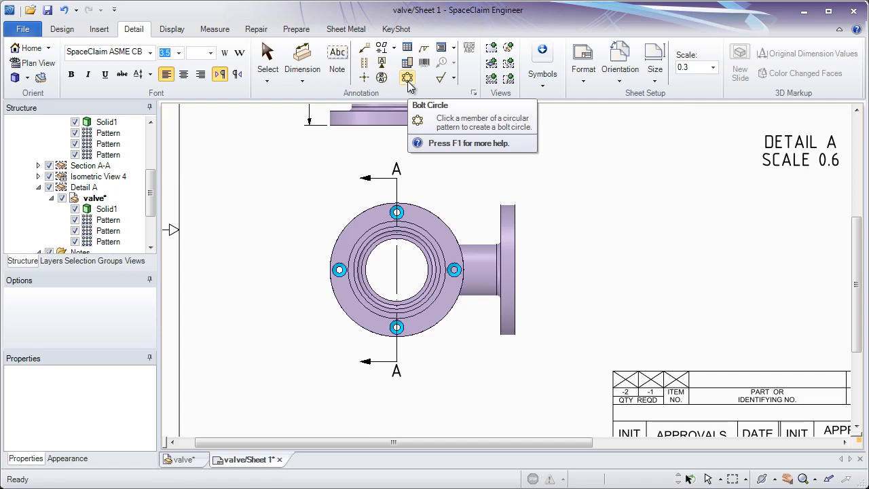
click(455, 269)
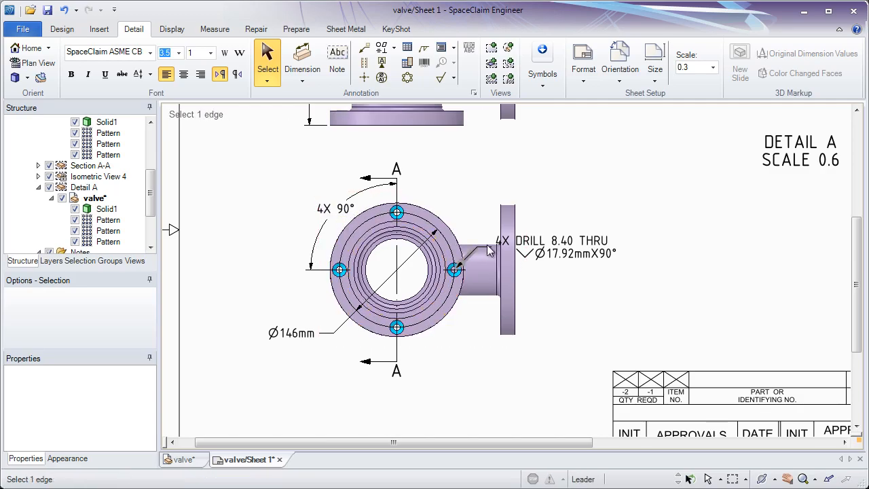
drag(543, 249, 574, 248)
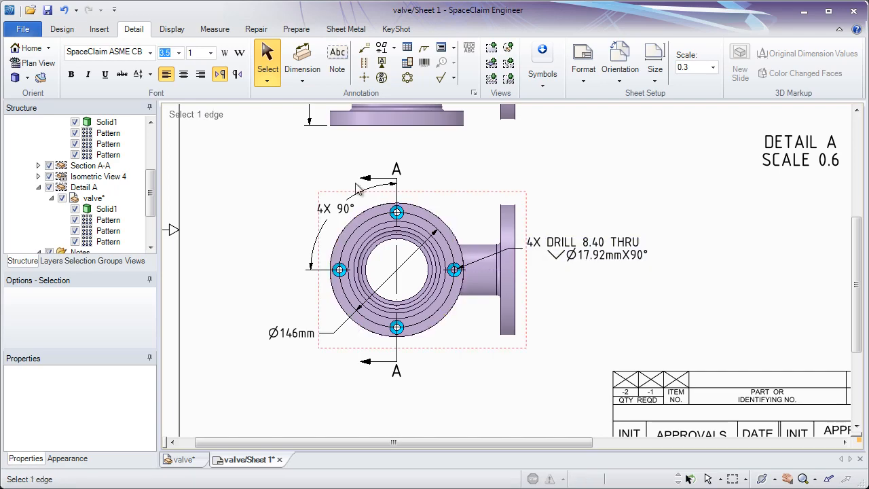
Place a new note under the NOTES heading and enter the text 'Material: '
mouse_move(275, 141)
middle_down()
mouse_move(301, 297)
mouse_move(341, 367)
middle_up()
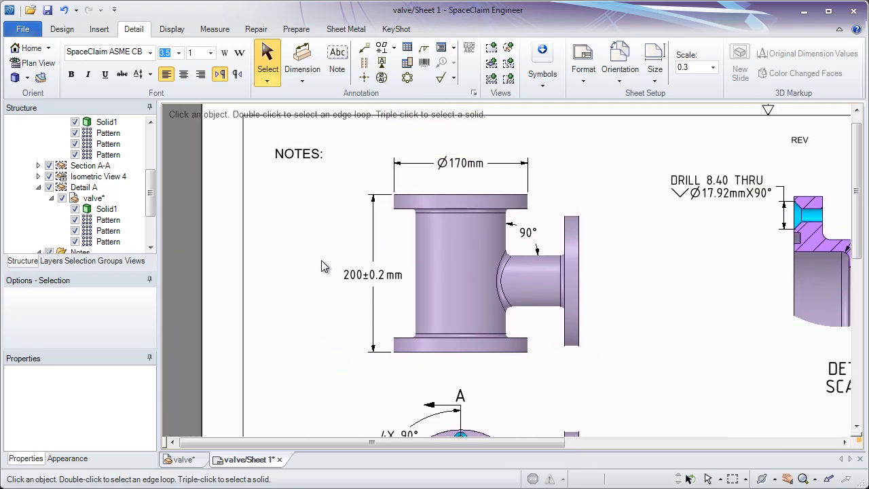
click(338, 68)
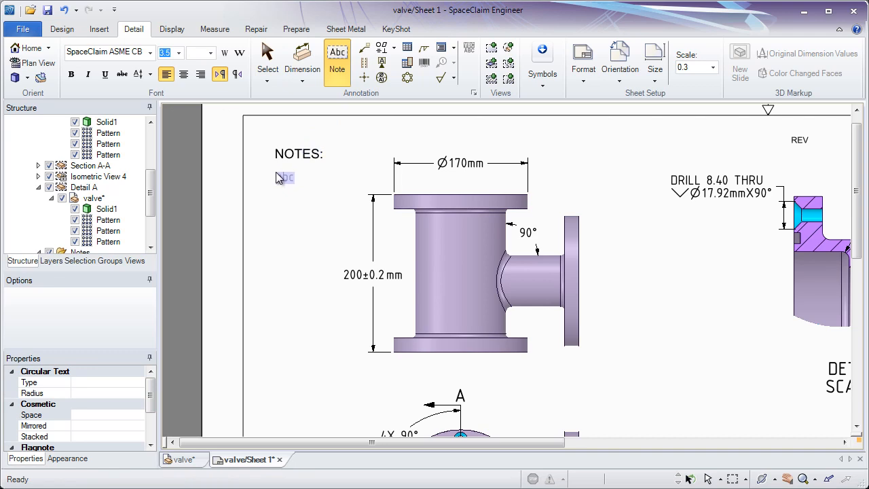
click(276, 177)
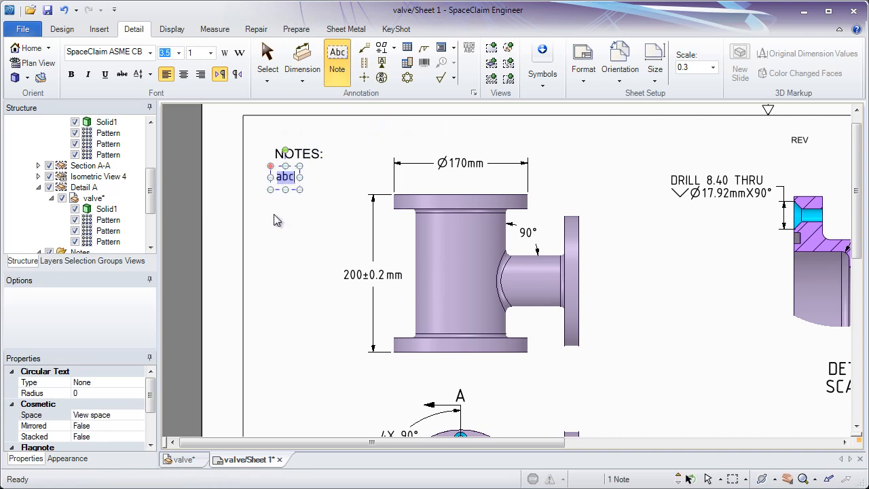
text(Mater)
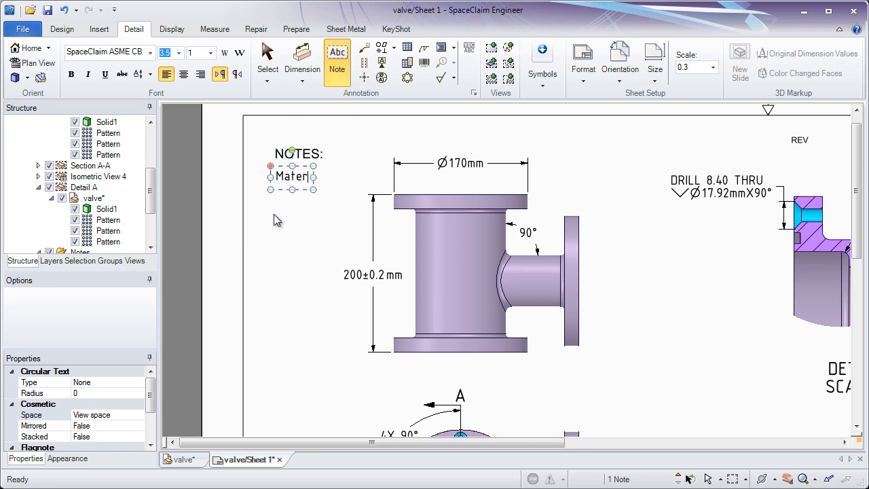
text(ial: )
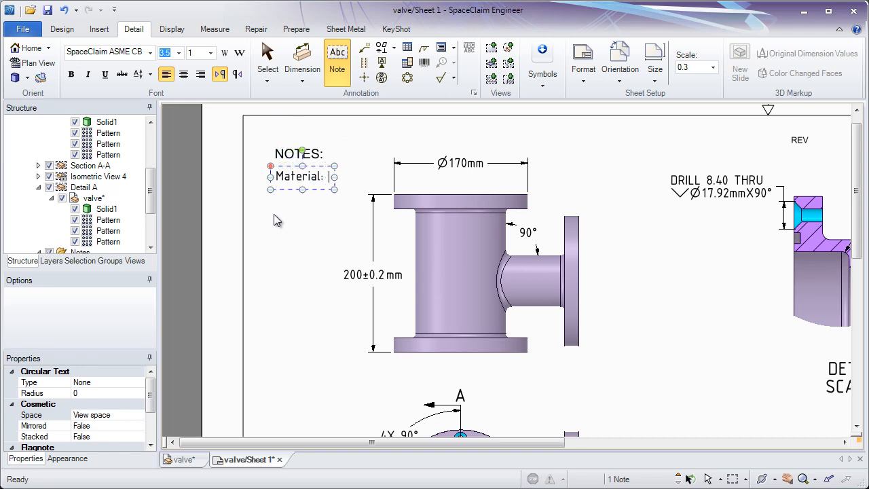
text(Iron)
key(BackSpace)
key(BackSpace)
key(BackSpace)
key(BackSpace)
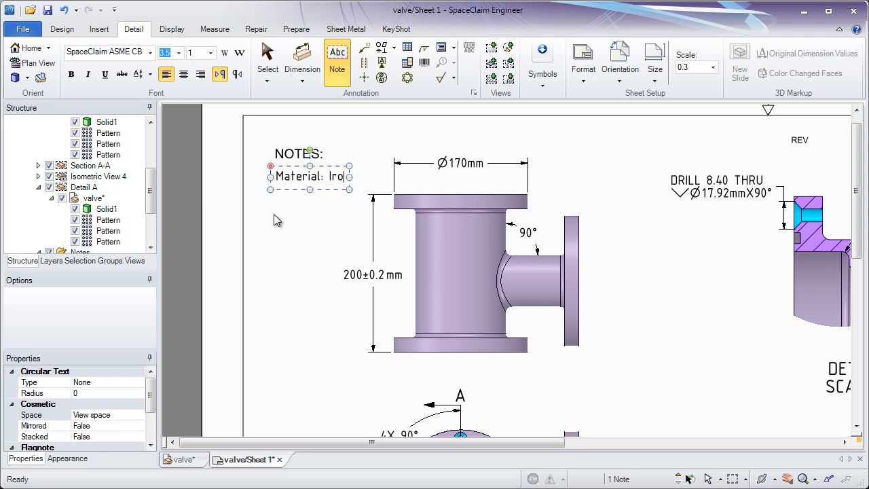
text(Stee)
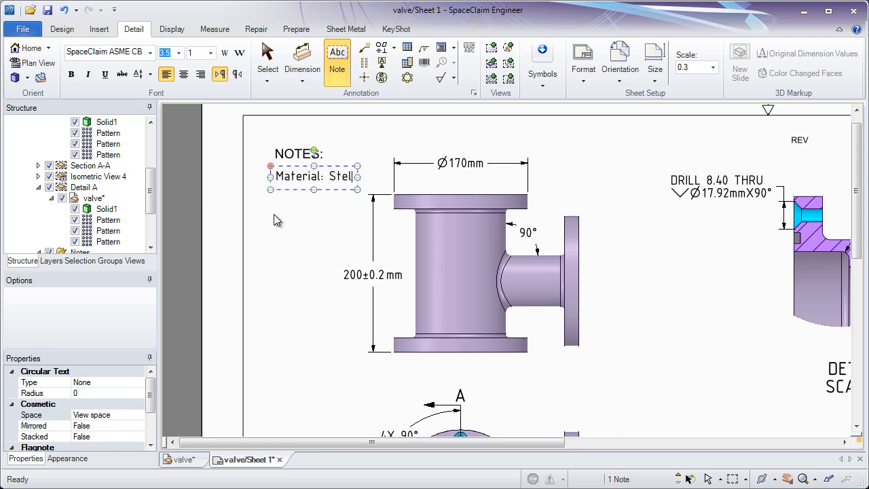
key(BackSpace)
key(BackSpace)
key(BackSpace)
key(BackSpace)
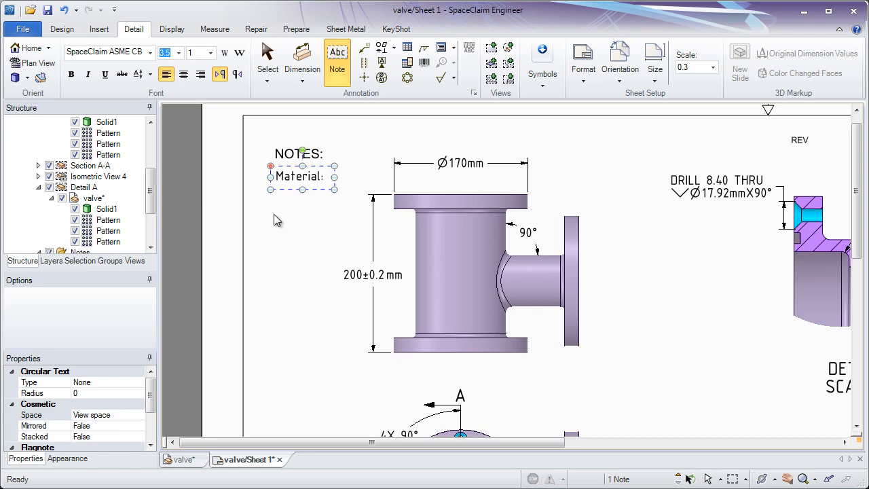
Insert the Drawing Part Material field into the note and move the note slightly left
right_click(329, 176)
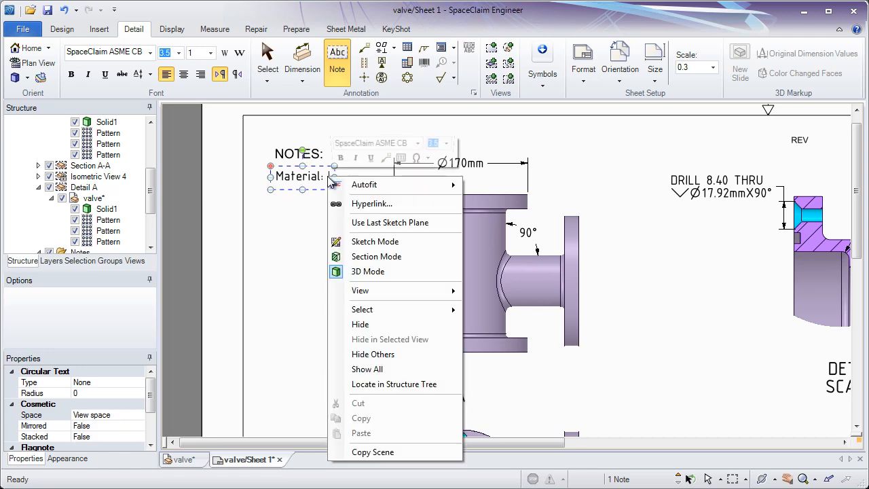
click(402, 158)
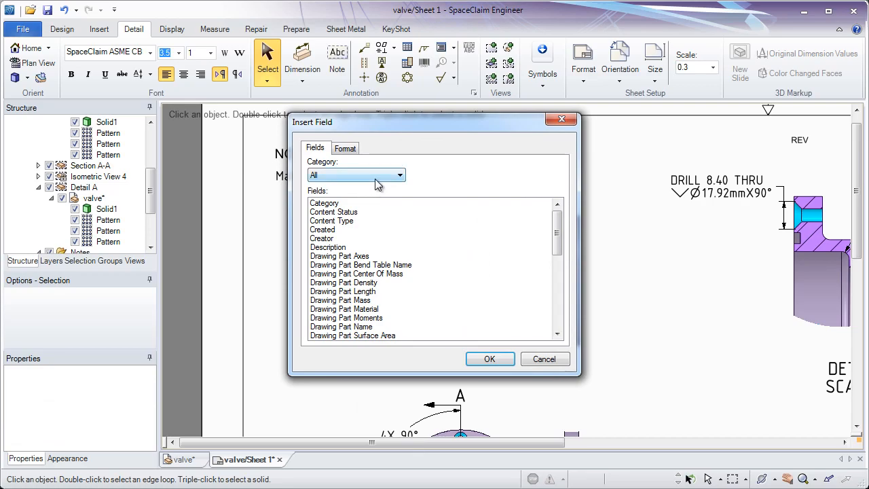
click(378, 176)
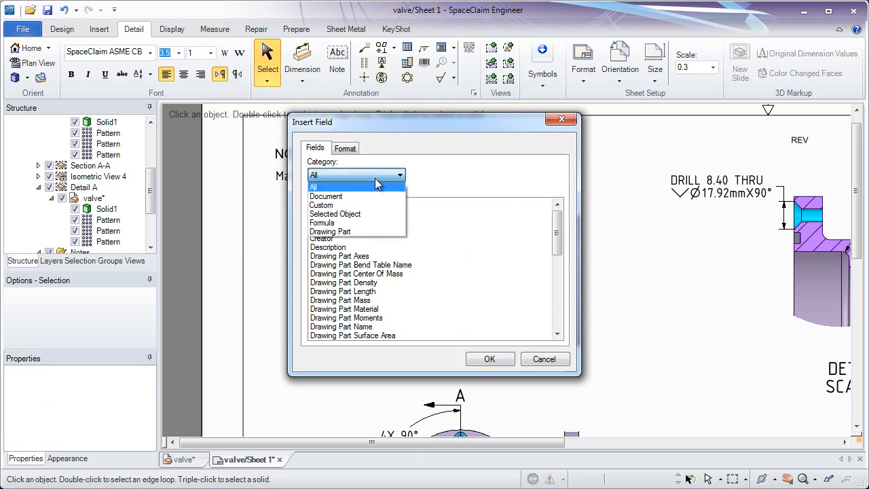
click(352, 232)
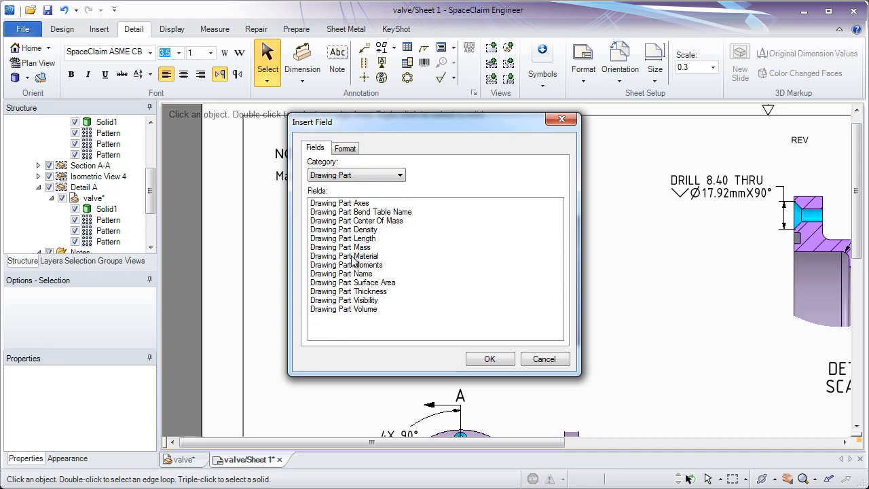
double_click(359, 258)
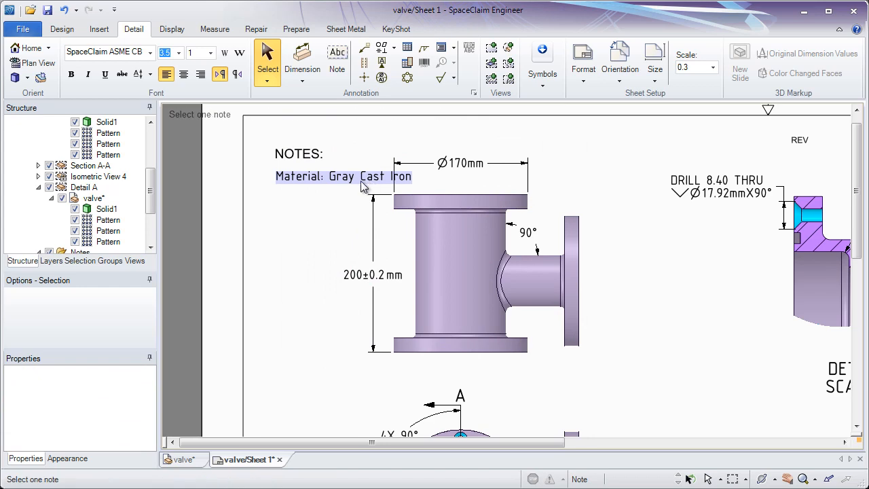
drag(363, 186, 335, 178)
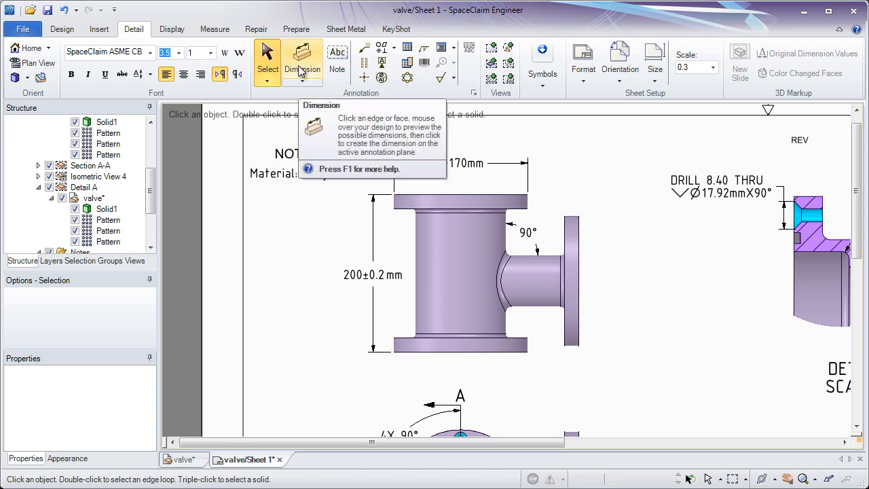
Add a second note below reading 'Mass:' followed by the inserted Drawing Part Mass field
click(337, 64)
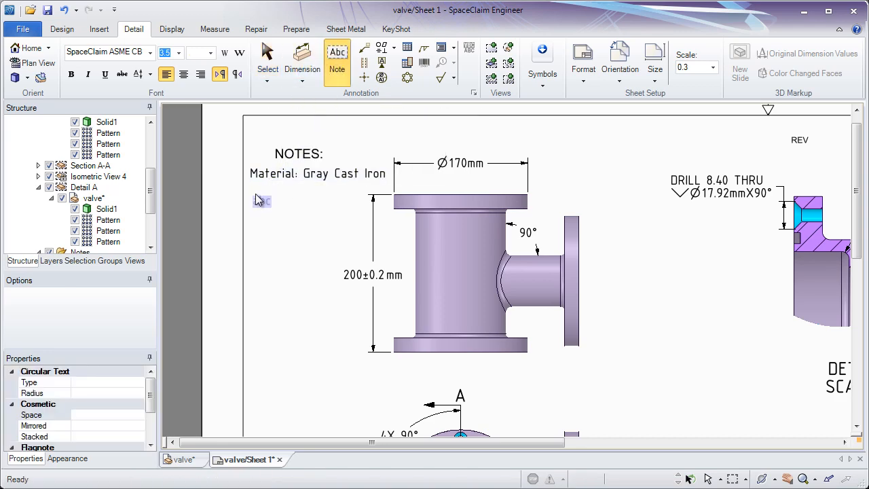
click(257, 195)
text(Mass:)
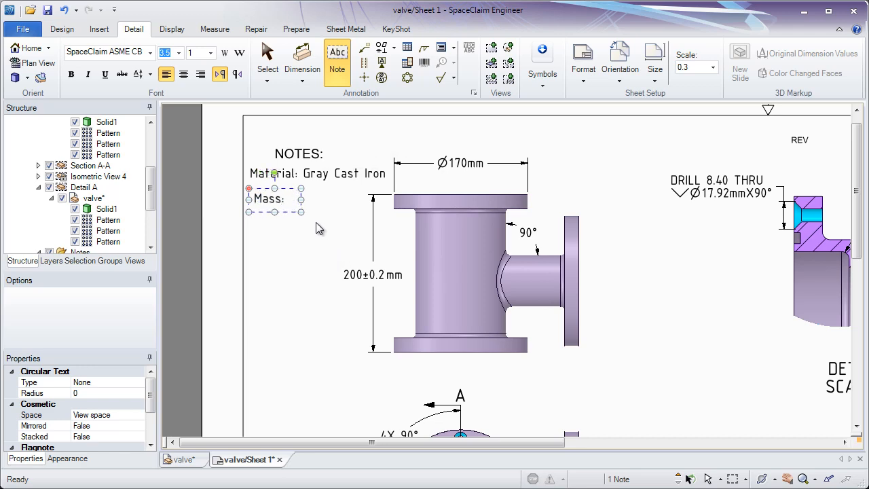
right_click(295, 204)
mouse_move(296, 206)
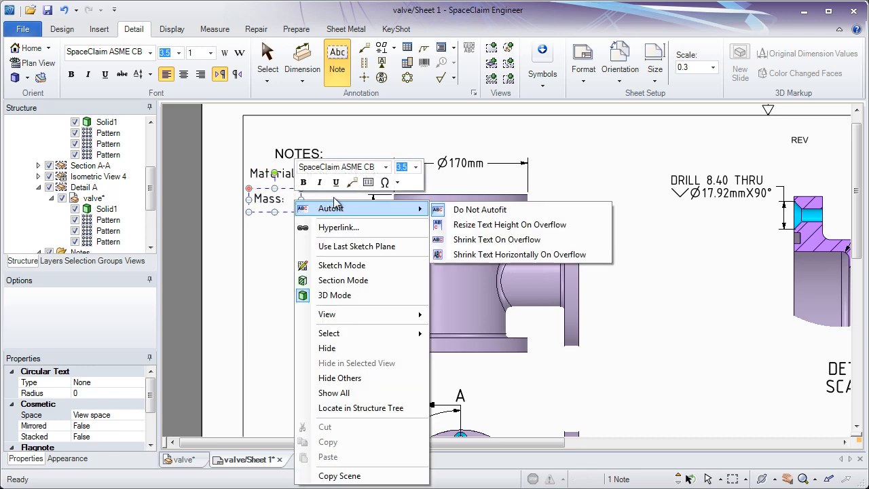
click(371, 187)
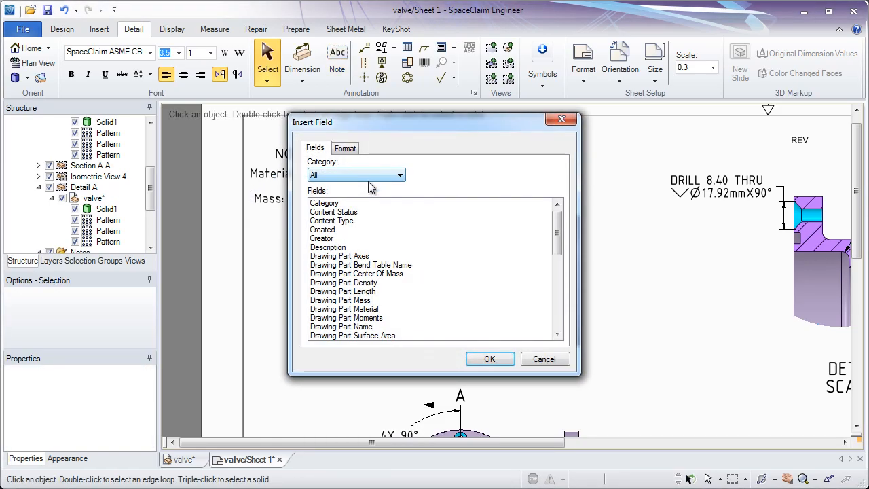
click(363, 176)
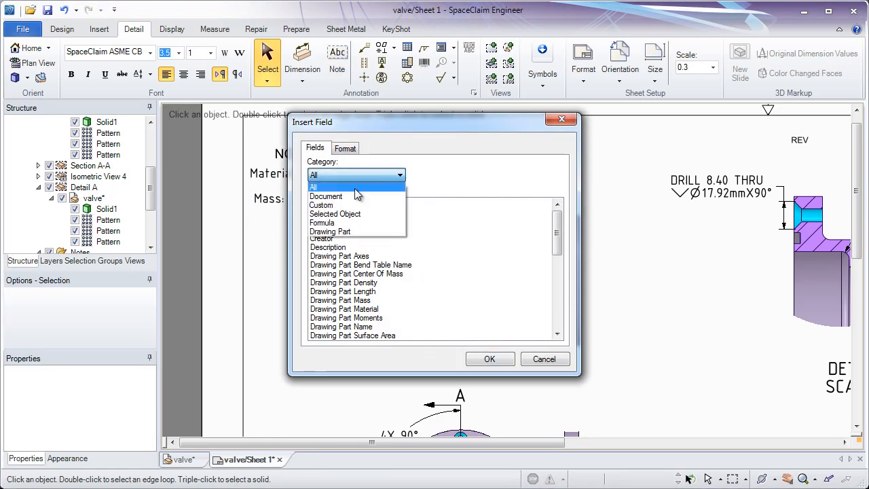
click(354, 230)
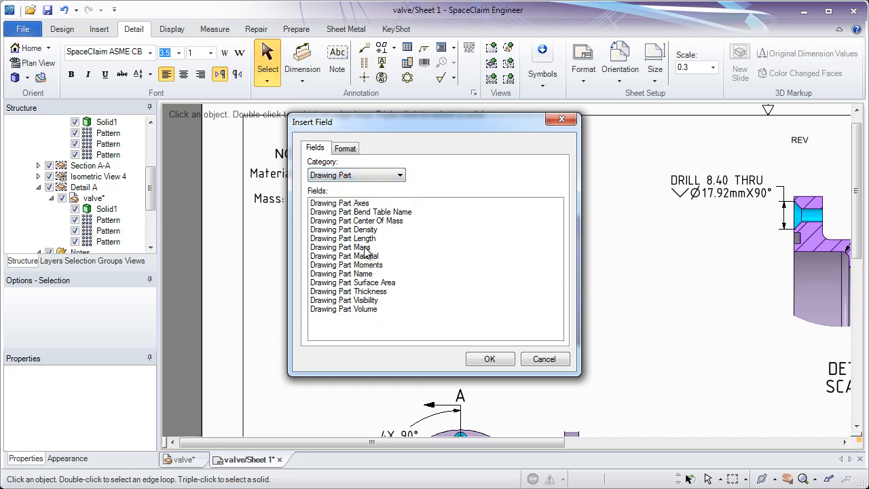
double_click(360, 247)
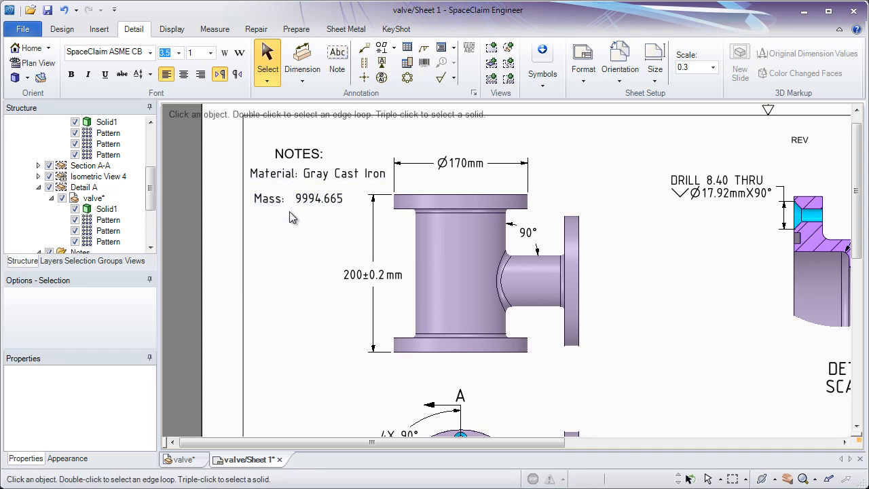
Change the valve part's material to Aluminum 1060-H12 from the material library
click(95, 198)
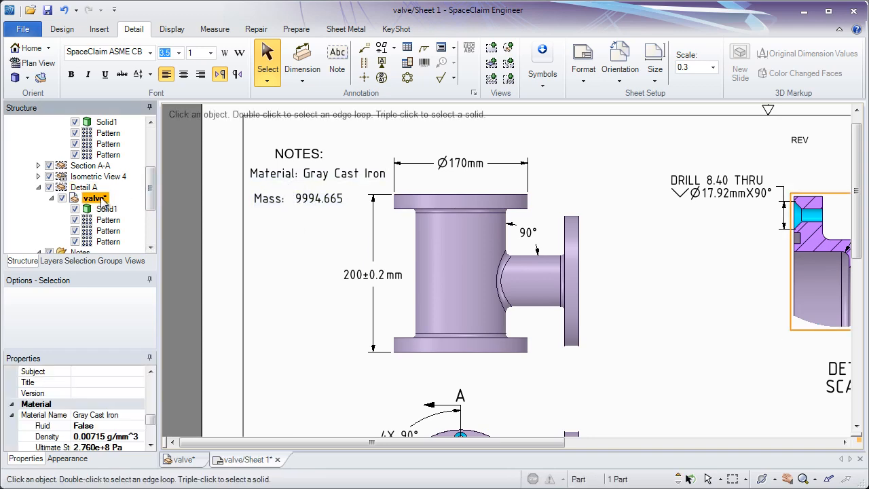
click(129, 415)
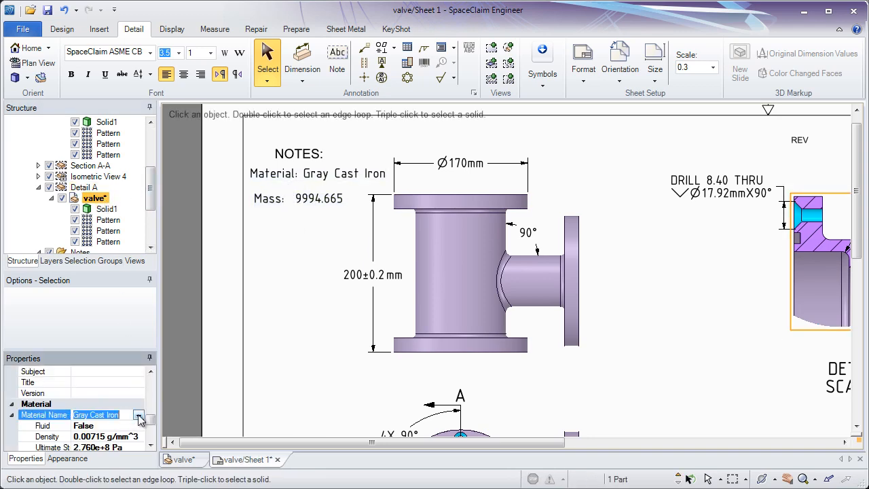
click(138, 415)
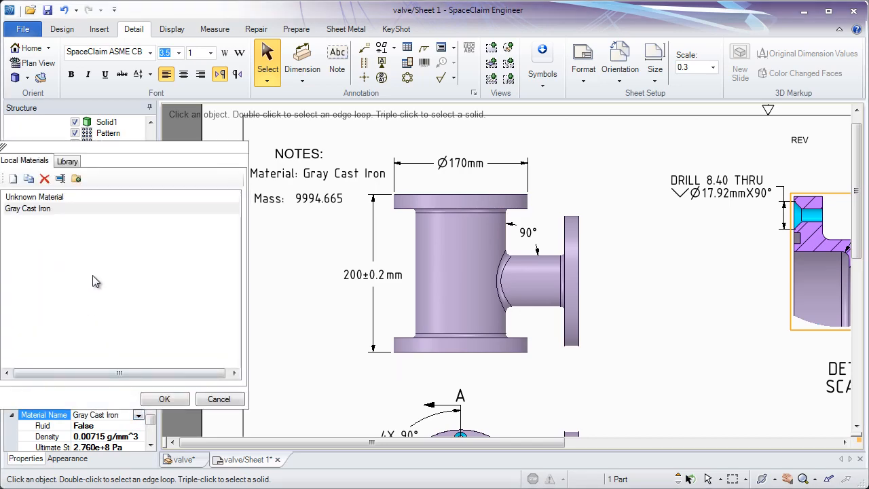
click(67, 163)
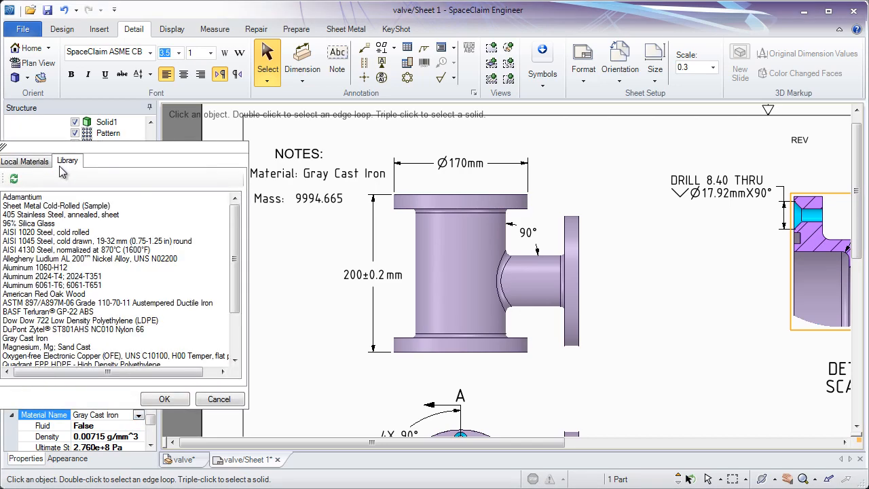
click(46, 270)
double_click(46, 271)
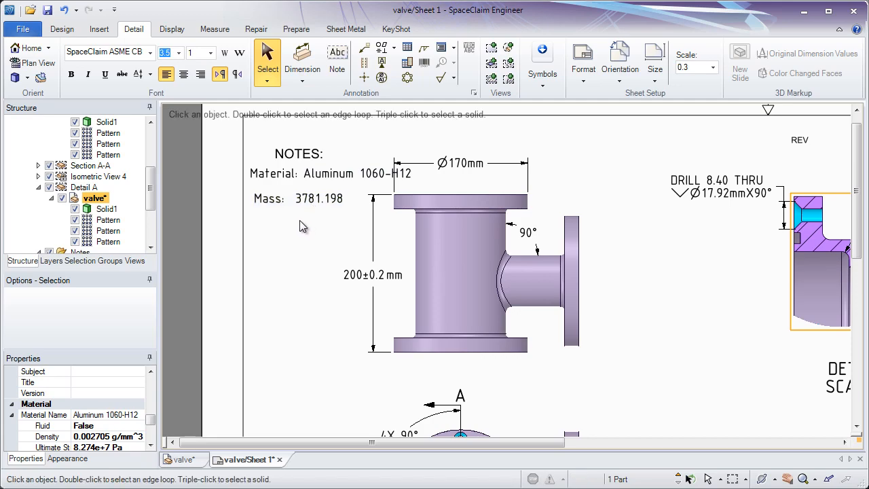
Reposition the Material and Mass notes, select both, and align their left edges
drag(265, 202, 277, 214)
drag(271, 177, 265, 182)
drag(287, 239, 250, 168)
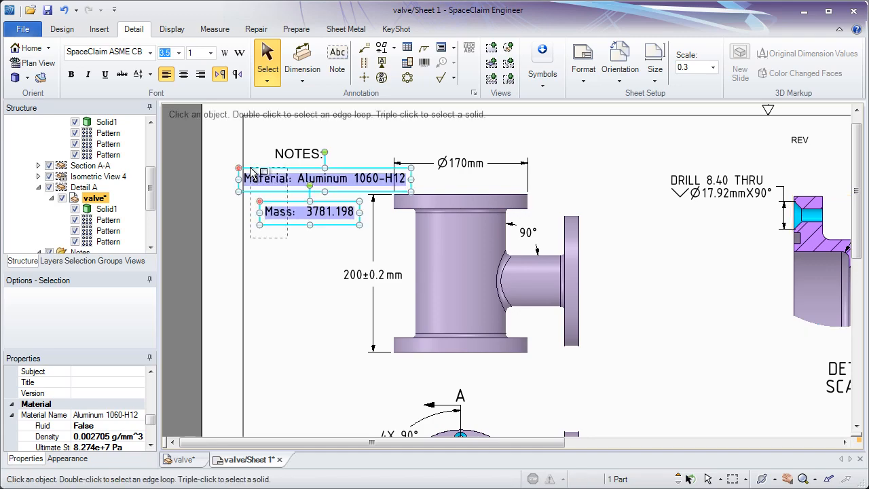
right_click(261, 268)
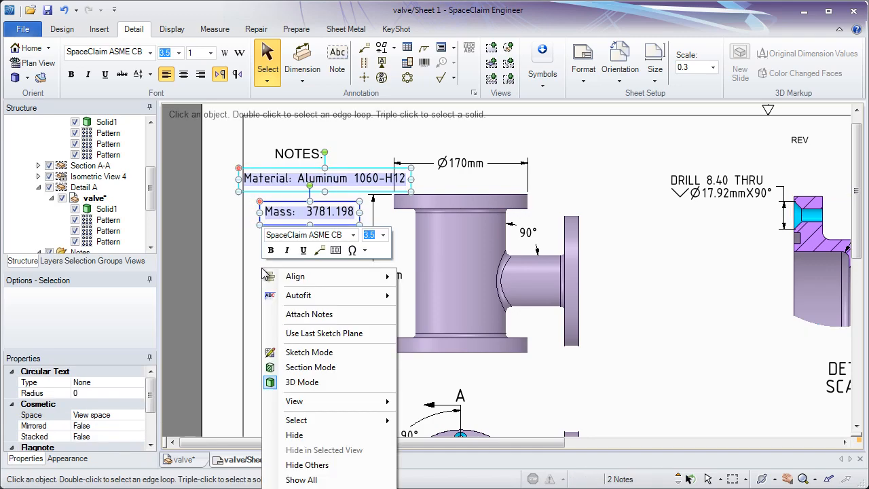
mouse_move(302, 279)
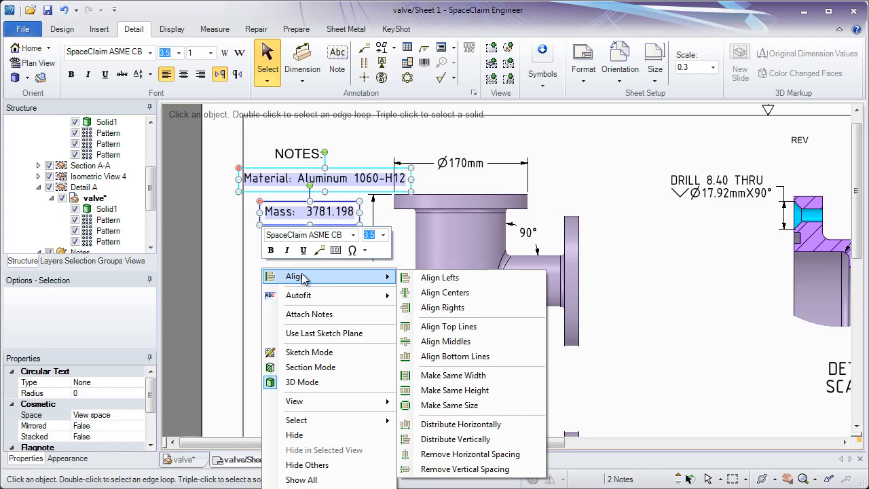
click(442, 279)
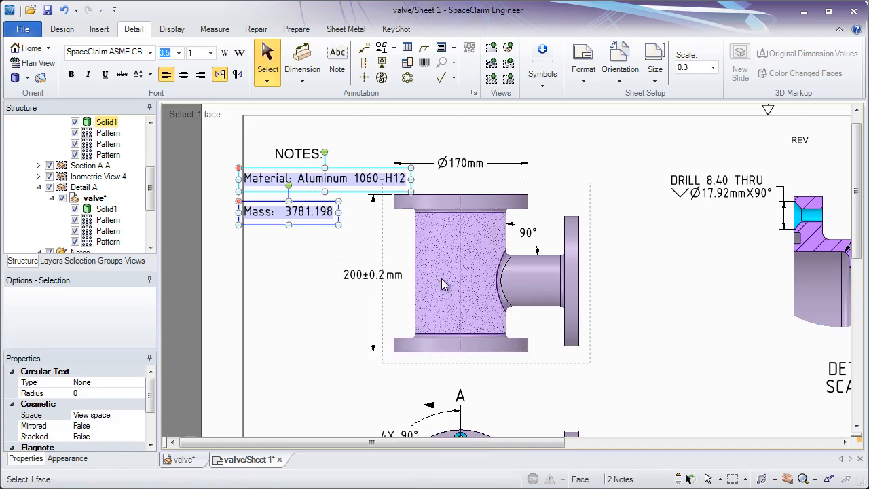
Remove the vertical spacing between the selected Material and Mass notes so they stack directly together
right_click(292, 250)
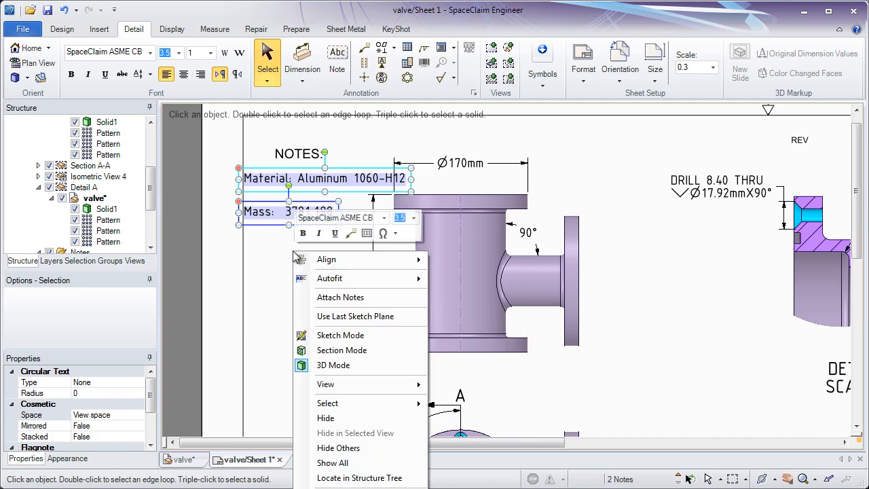
mouse_move(335, 264)
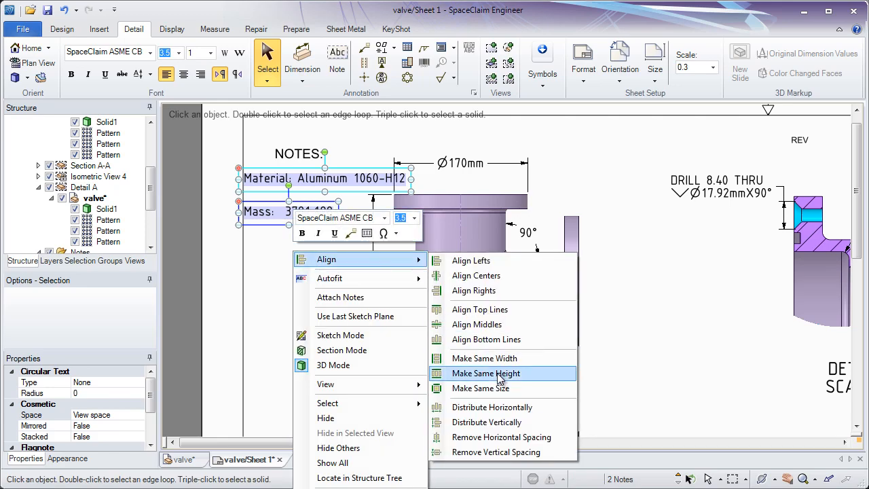
click(507, 453)
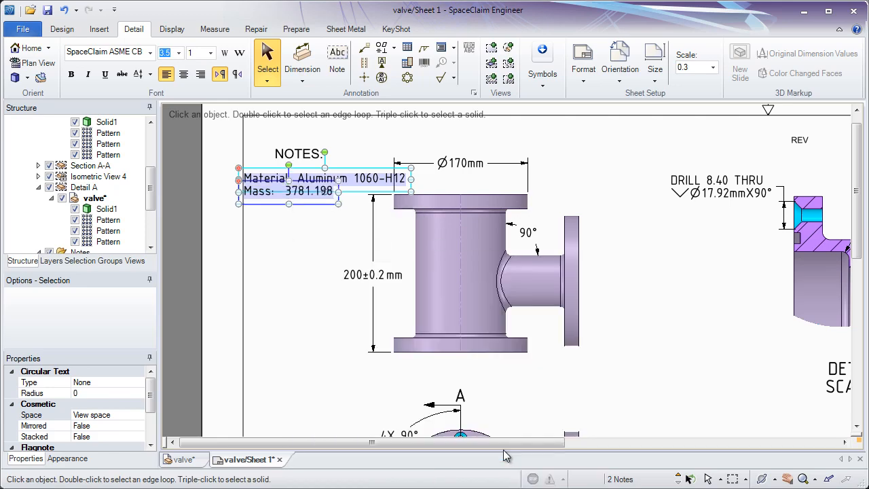
click(292, 306)
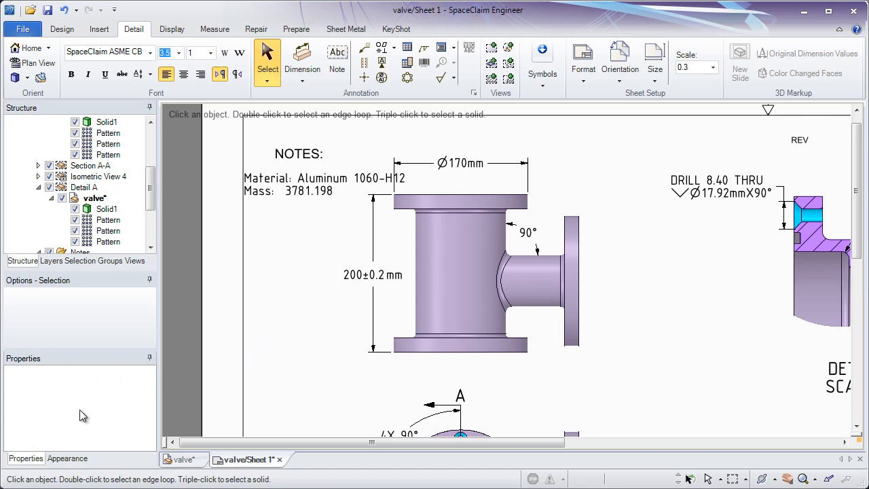
Save the drawing sheet as a PDF2D file named valve
key(z)
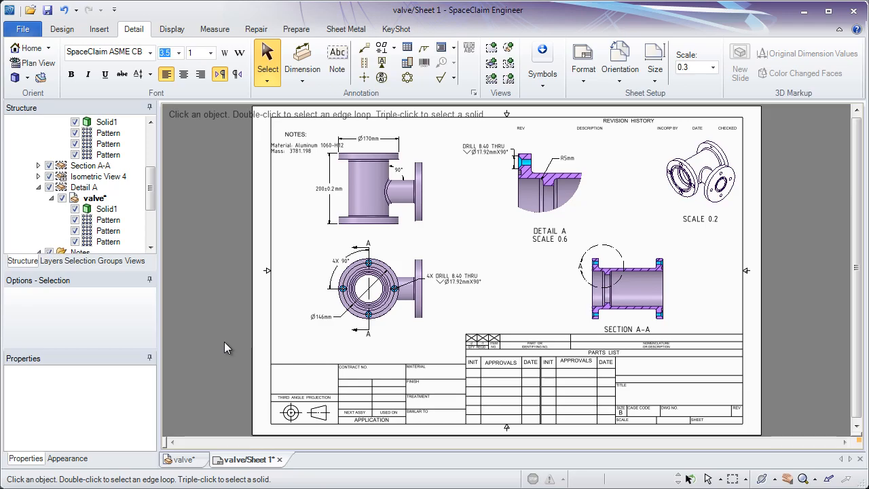
click(18, 30)
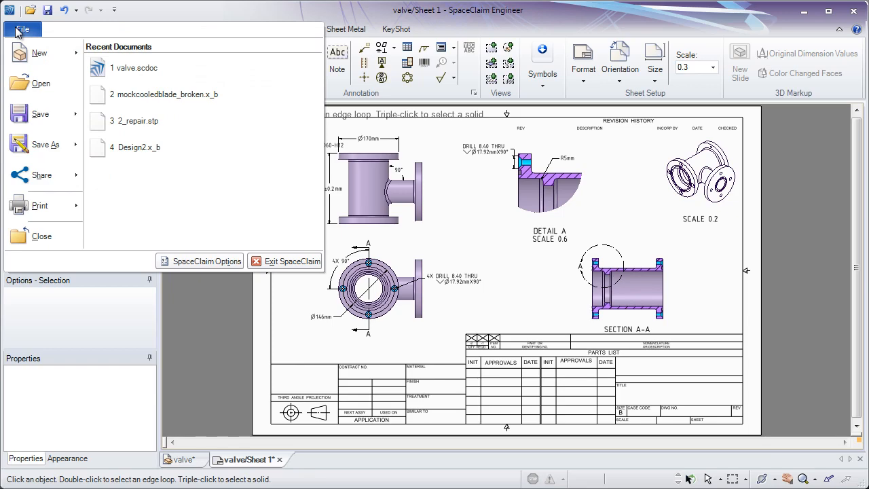
click(57, 150)
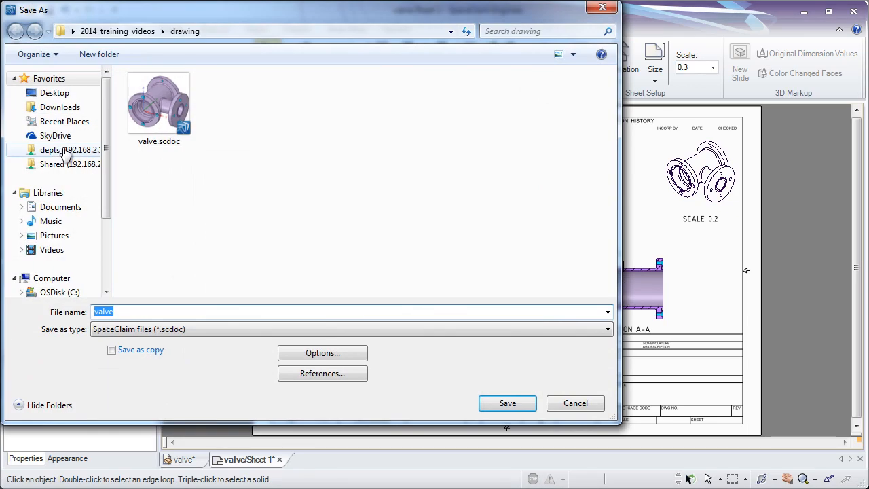
click(204, 330)
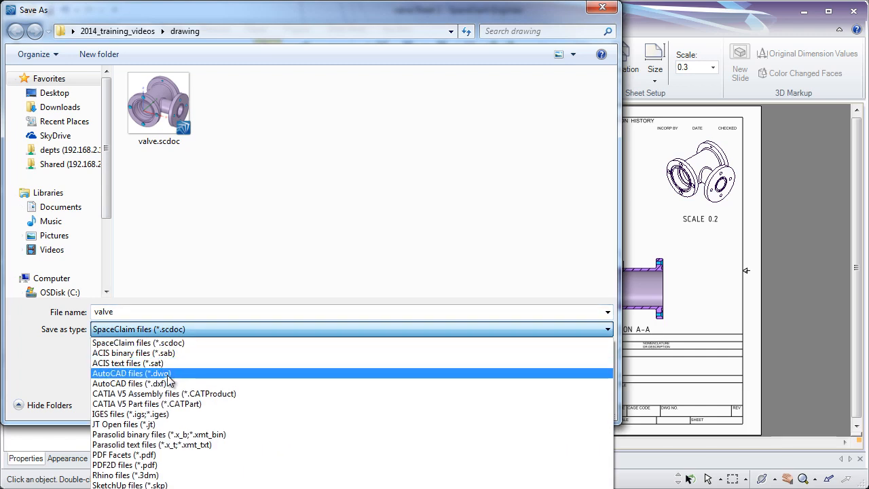
click(149, 465)
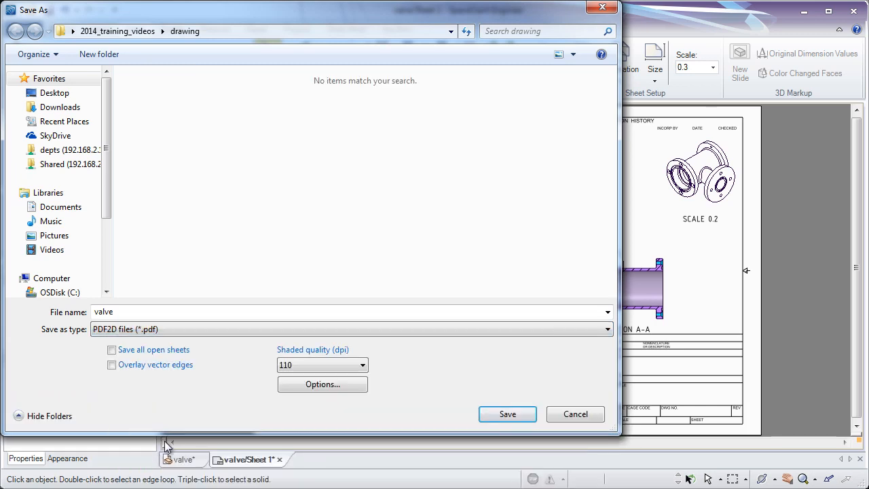